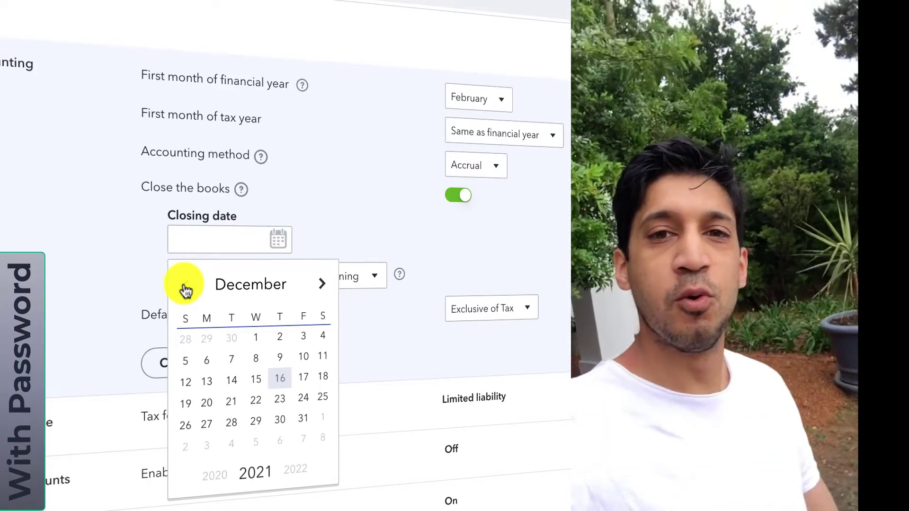
Step: Set the books' closing date to 28/02/2021 and open the options for allowing changes after closing
{"action": "left_click", "coordinate": [185, 286]}
{"action": "left_click", "coordinate": [186, 287]}
{"action": "left_click", "coordinate": [185, 287]}
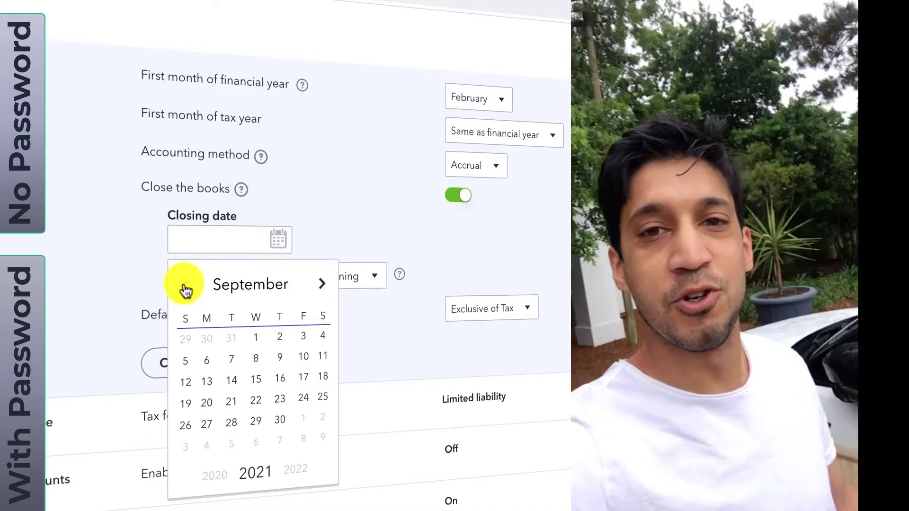
{"action": "left_click", "coordinate": [187, 286]}
{"action": "left_click", "coordinate": [187, 286]}
{"action": "left_click", "coordinate": [188, 287]}
{"action": "left_click", "coordinate": [187, 286]}
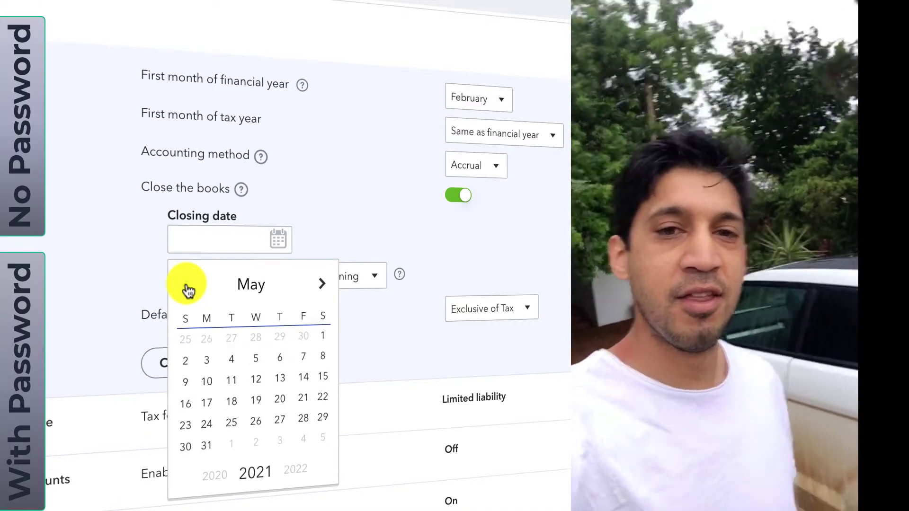
{"action": "left_click", "coordinate": [185, 286]}
{"action": "left_click", "coordinate": [185, 285]}
{"action": "left_click", "coordinate": [186, 286]}
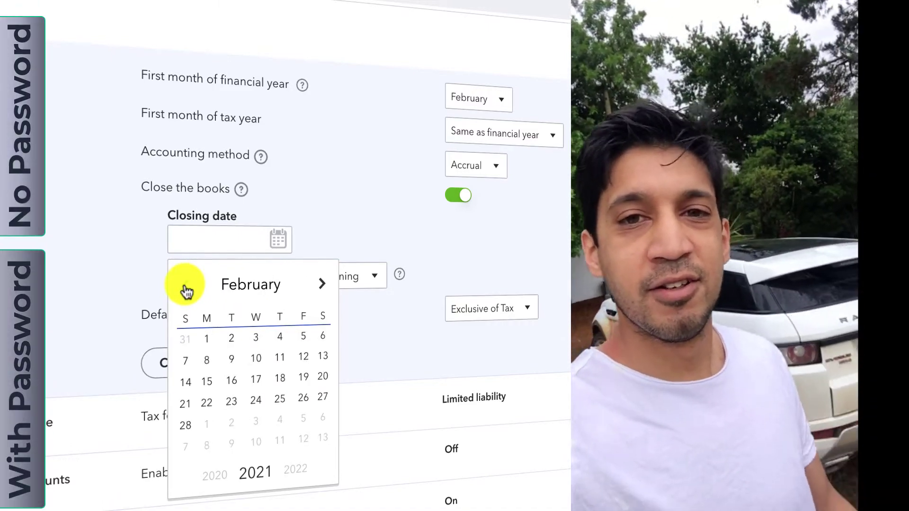
{"action": "left_click", "coordinate": [187, 424]}
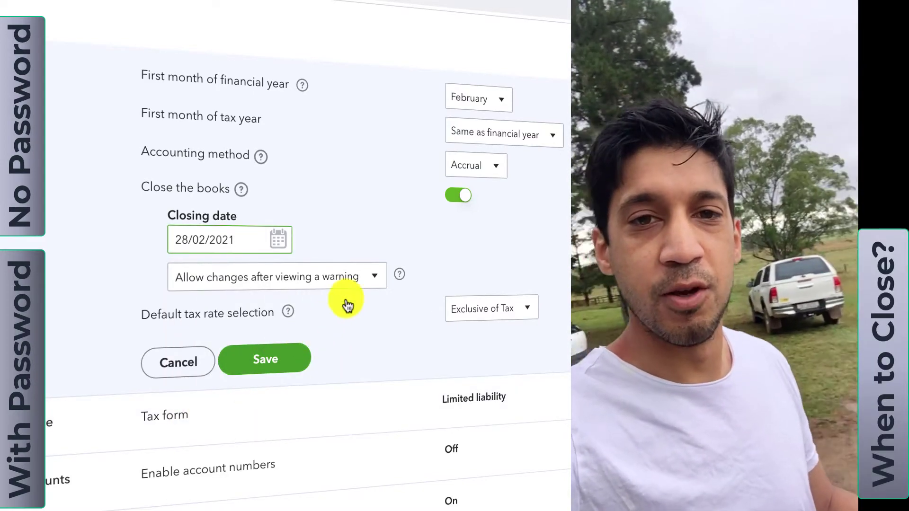
{"action": "left_click", "coordinate": [372, 276]}
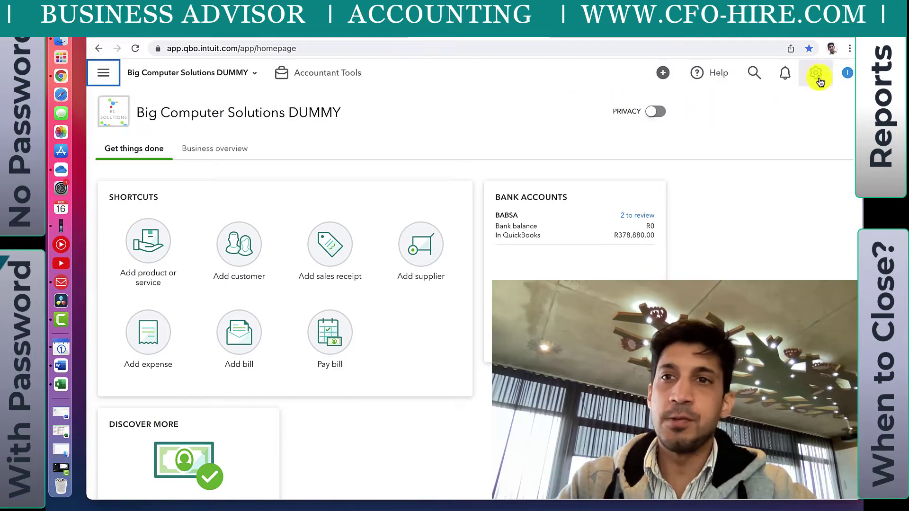
Step: Open the advanced account settings and turn on Close the books in the Accounting section
{"action": "left_click", "coordinate": [817, 72]}
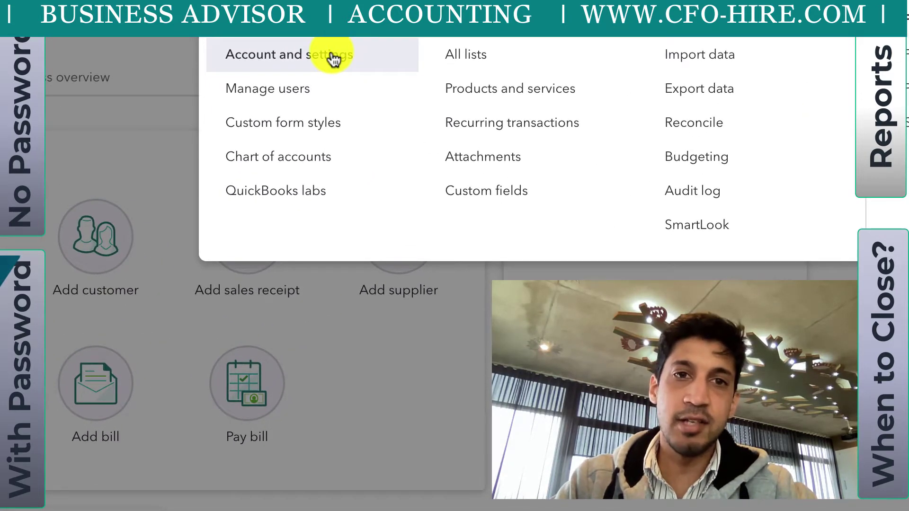
{"action": "left_click", "coordinate": [332, 56]}
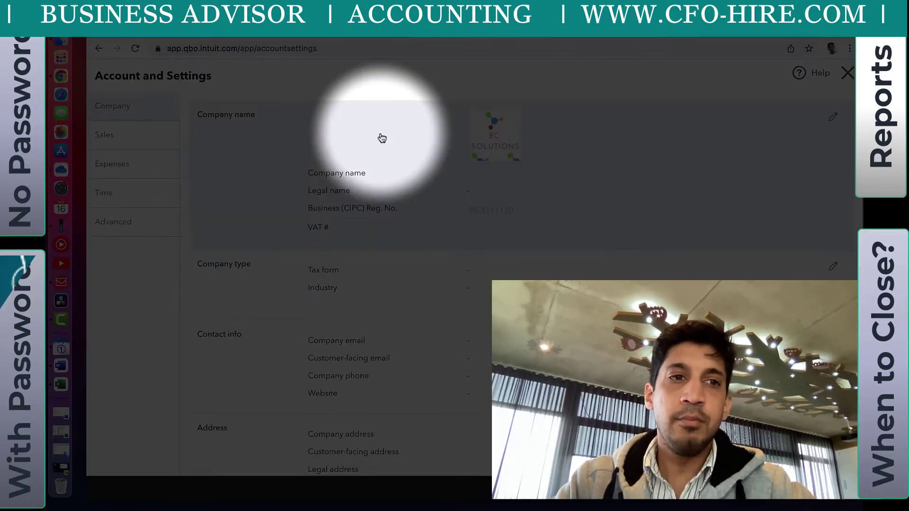
{"action": "left_click", "coordinate": [133, 225]}
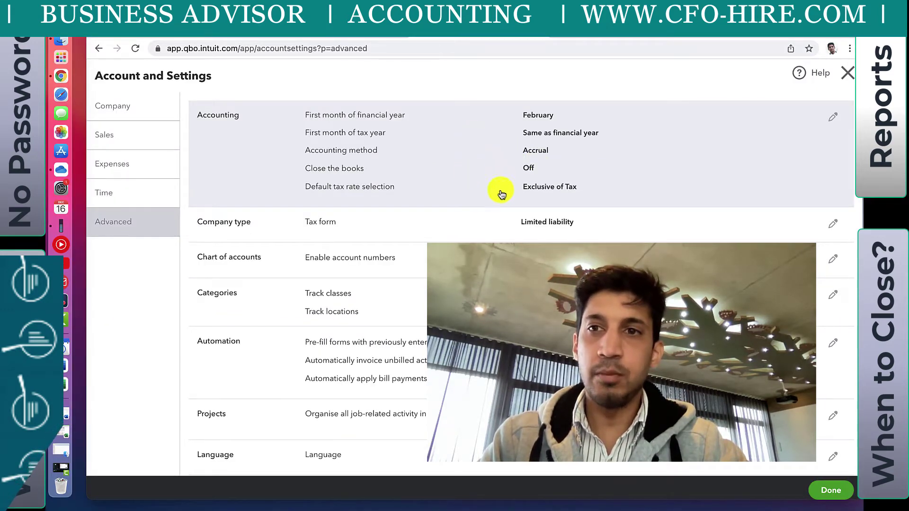
{"action": "left_click", "coordinate": [836, 121]}
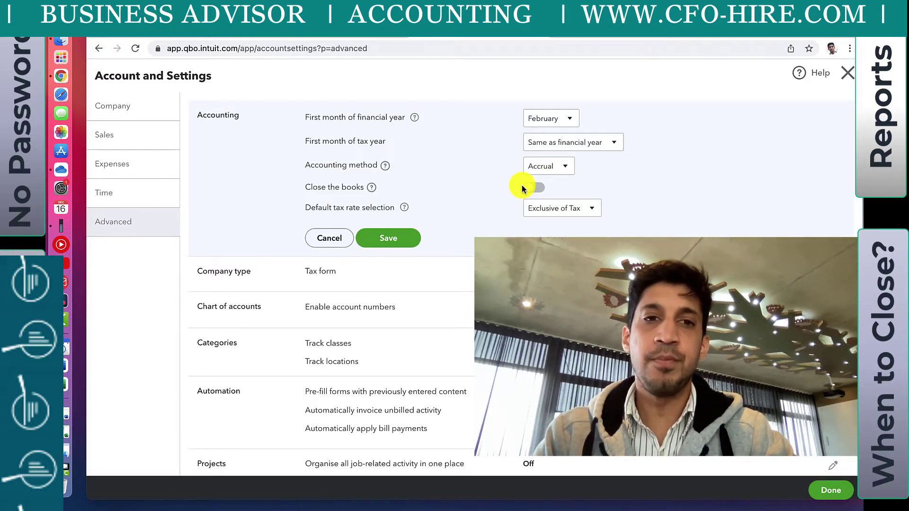
{"action": "left_click", "coordinate": [529, 188]}
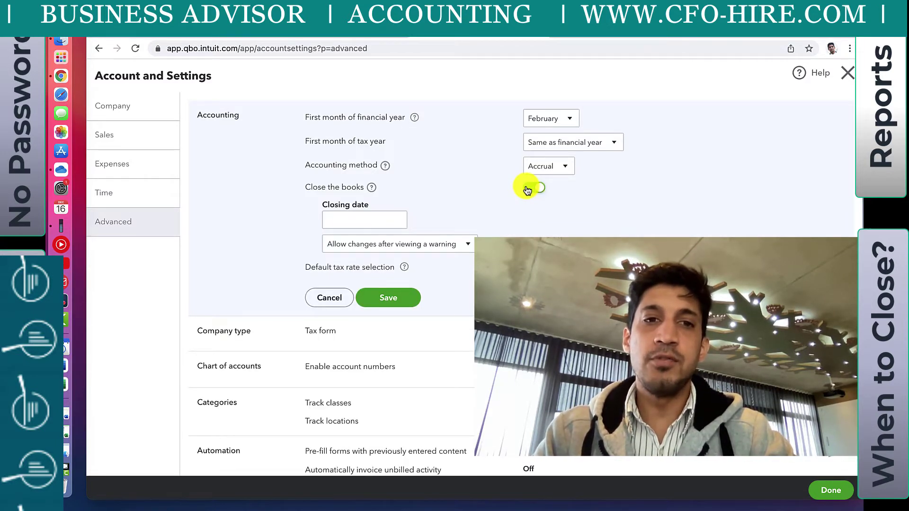
Step: Pick 28/02/2021 as the closing date for the books
{"action": "left_click", "coordinate": [397, 222]}
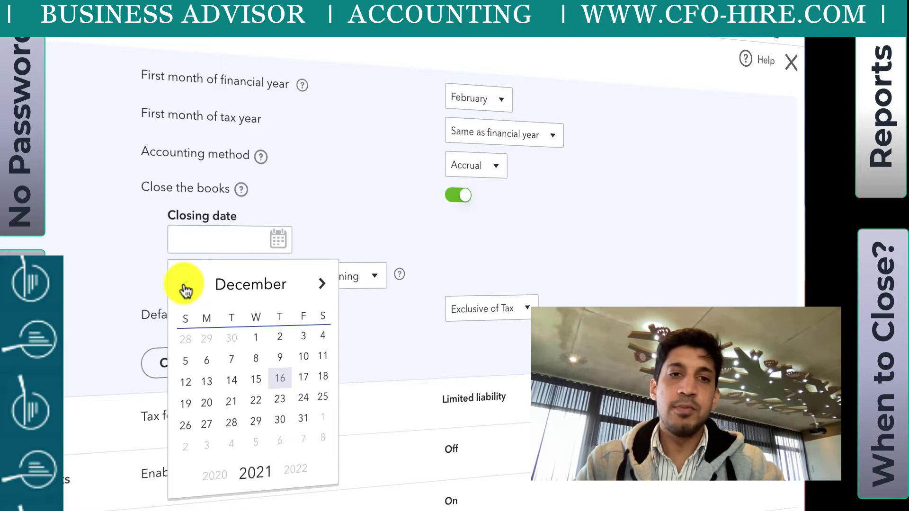
{"action": "left_click", "coordinate": [185, 289]}
{"action": "left_click", "coordinate": [186, 288]}
{"action": "left_click", "coordinate": [185, 289]}
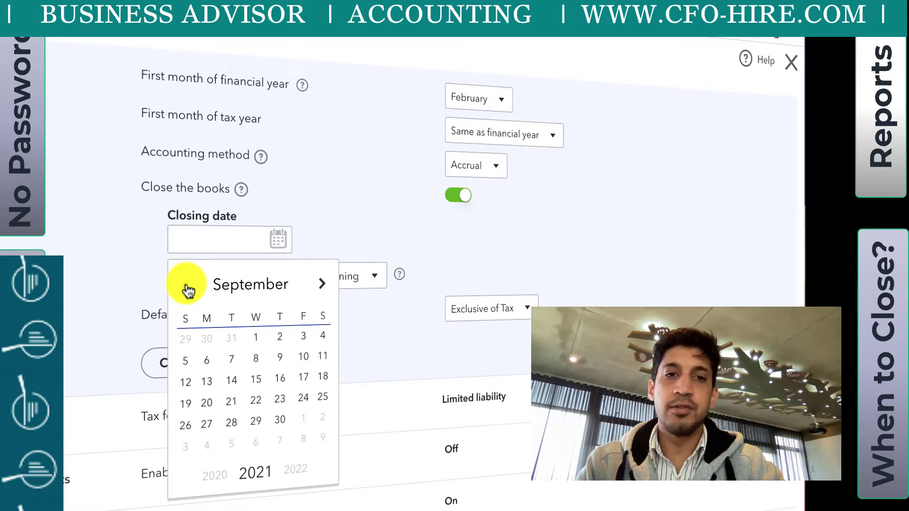
{"action": "left_click", "coordinate": [186, 288]}
{"action": "left_click", "coordinate": [186, 288]}
{"action": "left_click", "coordinate": [185, 288]}
{"action": "left_click", "coordinate": [186, 288]}
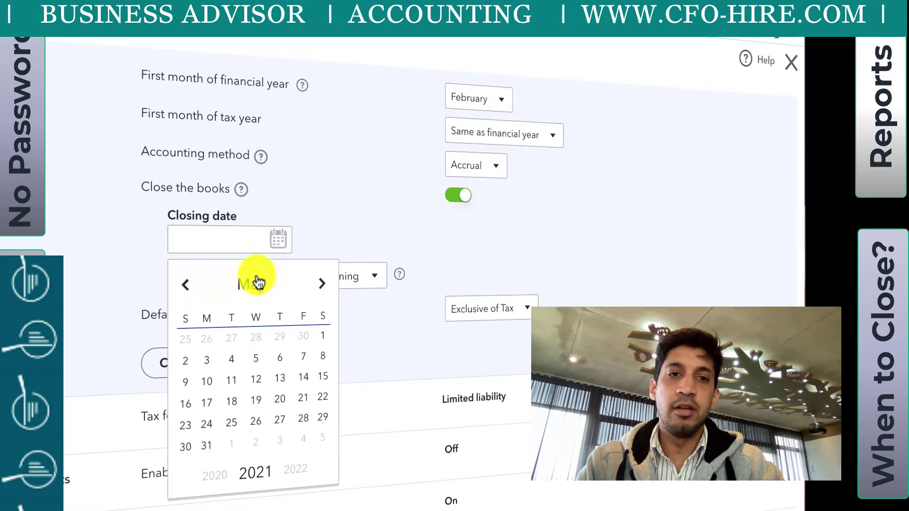
{"action": "left_click", "coordinate": [186, 288]}
{"action": "left_click", "coordinate": [186, 288]}
{"action": "left_click", "coordinate": [186, 287]}
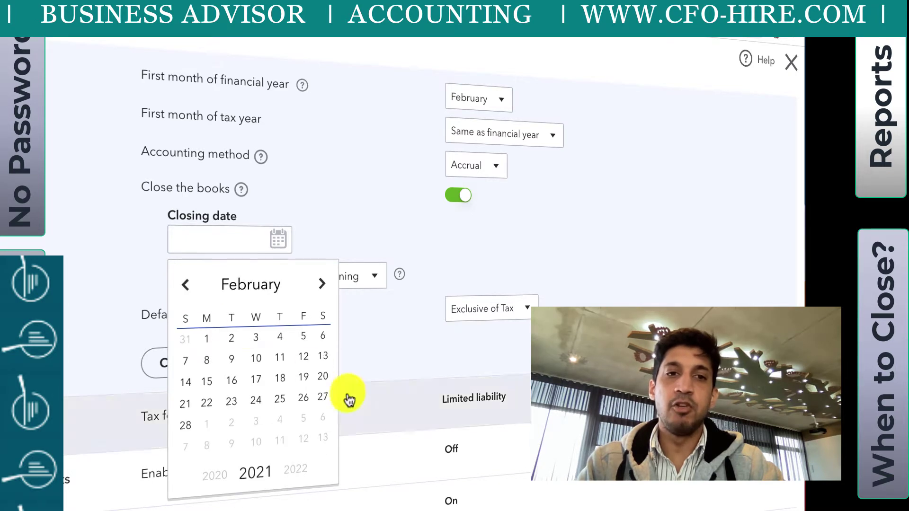
{"action": "left_click", "coordinate": [188, 425]}
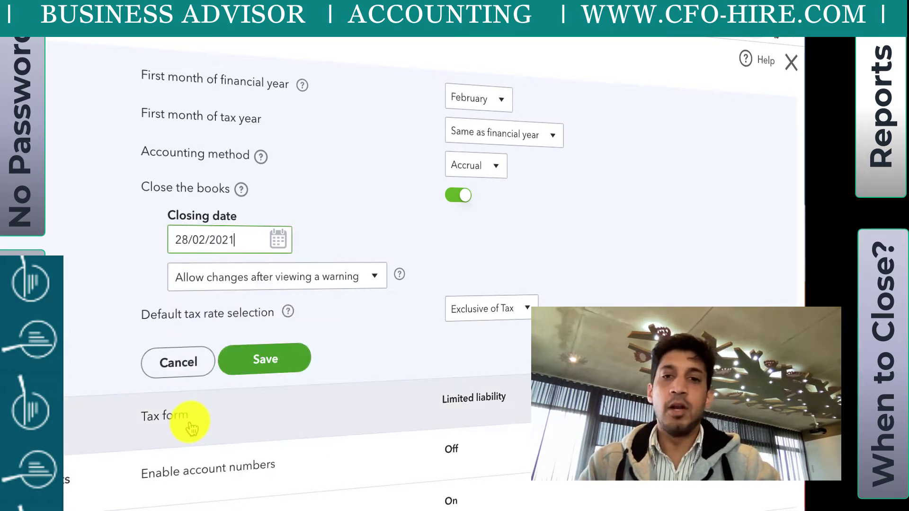
Step: Allow changes after viewing a warning and entering password, enter and confirm the closing password, and save the accounting settings
{"action": "left_click", "coordinate": [372, 277]}
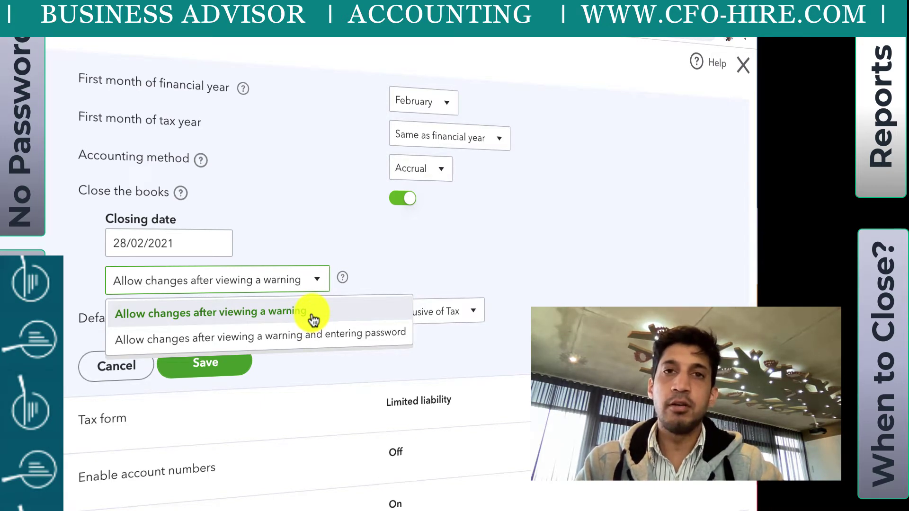
{"action": "left_click", "coordinate": [310, 345]}
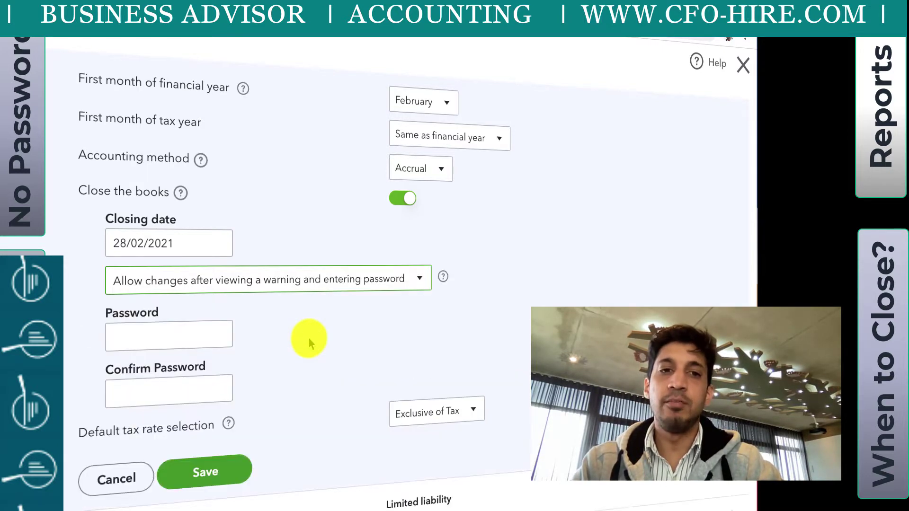
{"action": "left_click", "coordinate": [126, 332]}
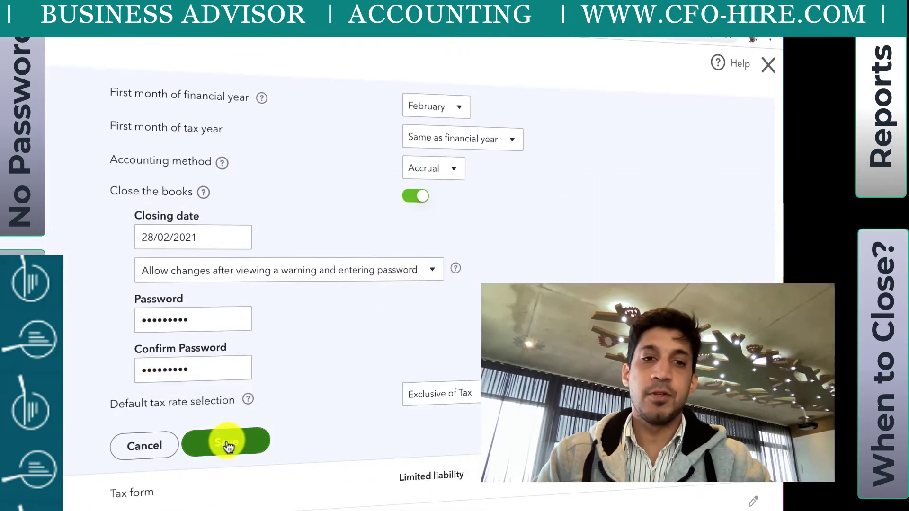
{"action": "left_click", "coordinate": [226, 441]}
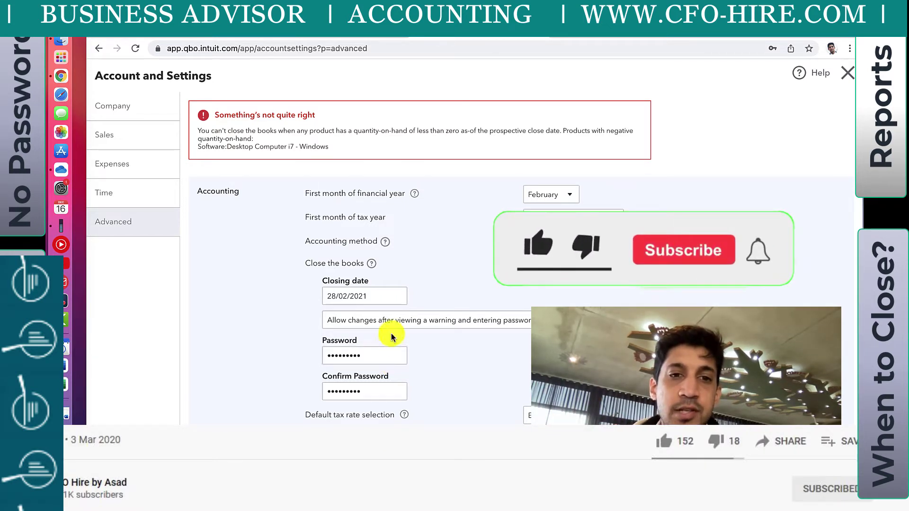
Step: Change the closing date of the books to 31 May 2020
{"action": "left_click", "coordinate": [399, 297]}
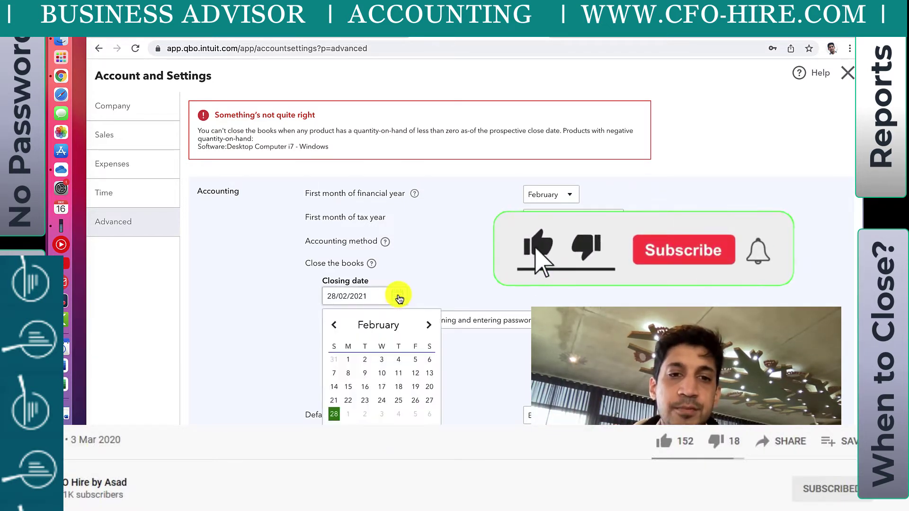
{"action": "double_click", "coordinate": [431, 326]}
{"action": "left_click", "coordinate": [338, 326]}
{"action": "left_click", "coordinate": [337, 325]}
{"action": "left_click", "coordinate": [337, 326]}
{"action": "left_click", "coordinate": [337, 326]}
{"action": "left_click", "coordinate": [339, 326]}
{"action": "left_click", "coordinate": [338, 327]}
{"action": "left_click", "coordinate": [339, 327]}
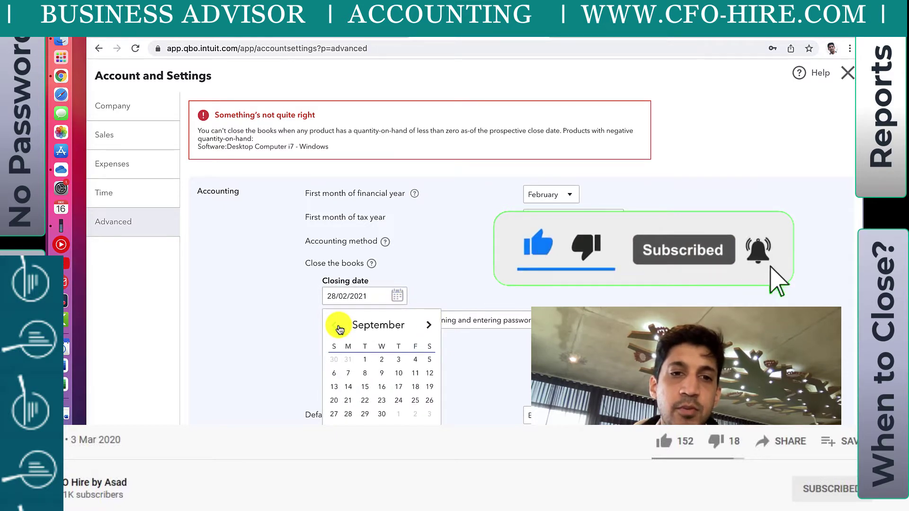
{"action": "left_click", "coordinate": [338, 327]}
{"action": "left_click", "coordinate": [339, 327]}
{"action": "left_click", "coordinate": [339, 327]}
{"action": "left_click", "coordinate": [338, 327]}
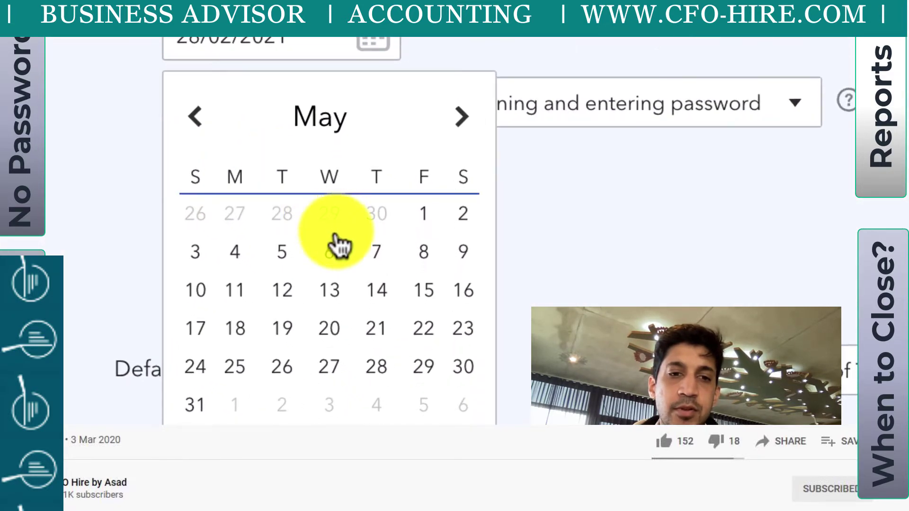
{"action": "left_click", "coordinate": [201, 406]}
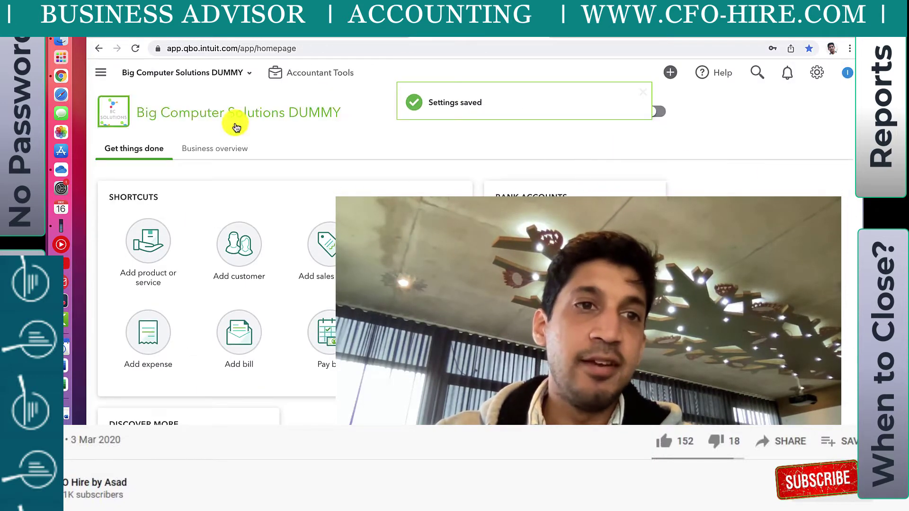
Step: Create a new supplier bill and choose Fast Cars as the supplier
{"action": "left_click", "coordinate": [100, 72]}
{"action": "left_click", "coordinate": [115, 110]}
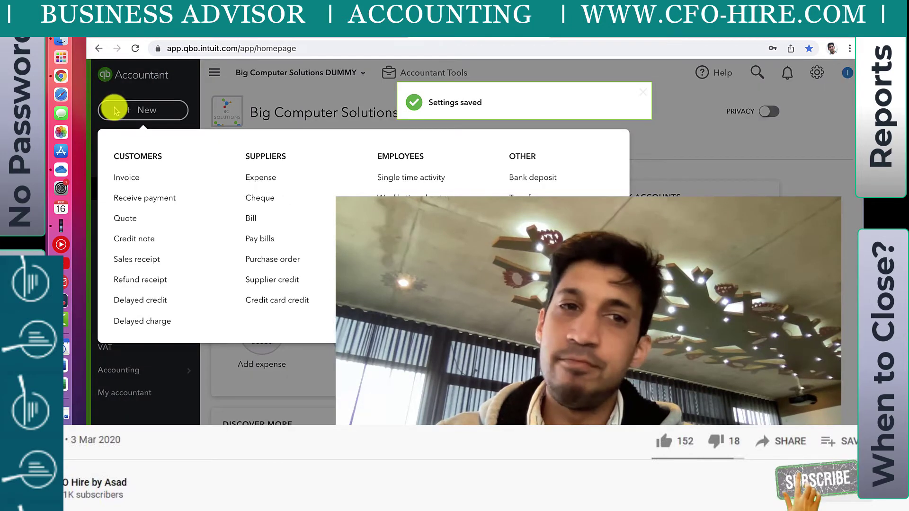
{"action": "left_click", "coordinate": [250, 220]}
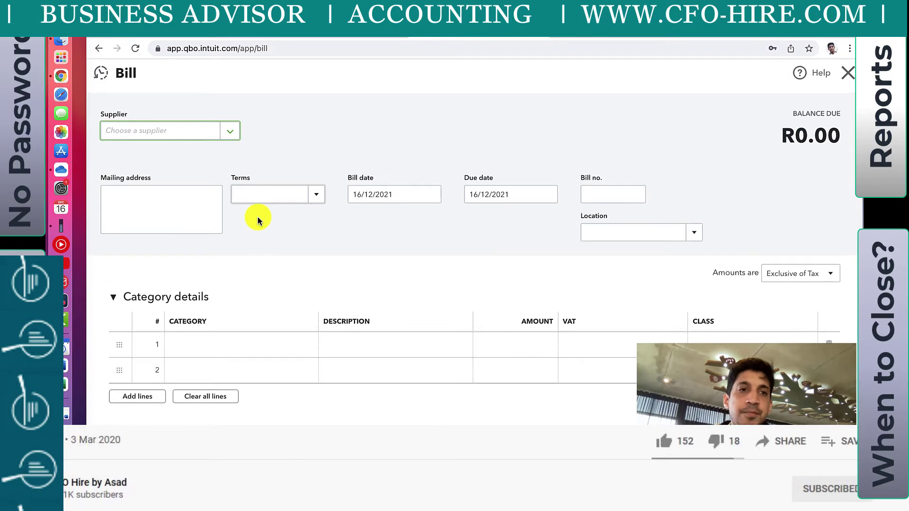
{"action": "left_click", "coordinate": [223, 136]}
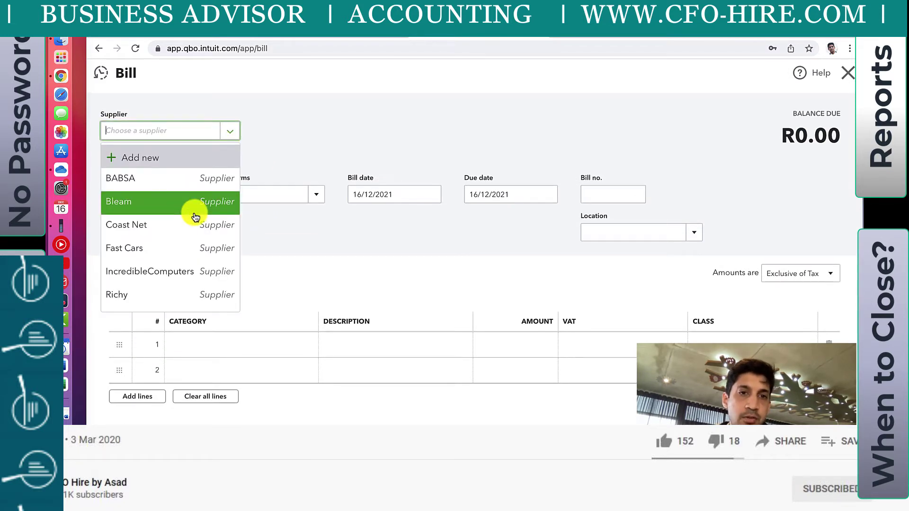
{"action": "left_click", "coordinate": [185, 245]}
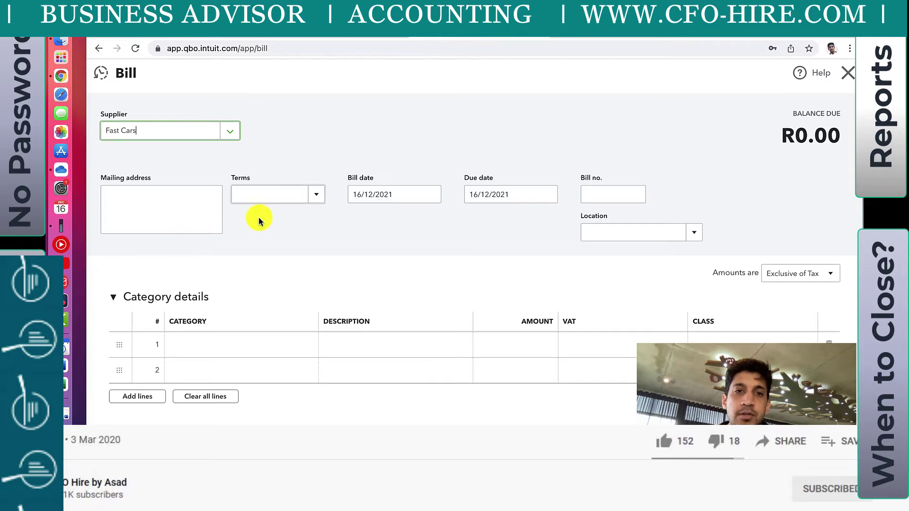
Step: Set the bill date to 01/03/2020 and enter old001 as the bill number
{"action": "left_click", "coordinate": [429, 195]}
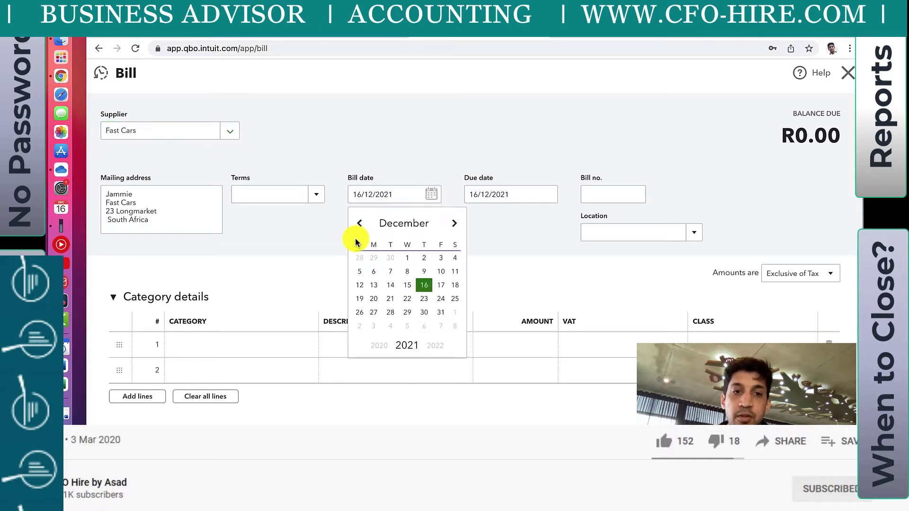
{"action": "left_click", "coordinate": [380, 346]}
{"action": "left_click", "coordinate": [356, 230]}
{"action": "left_click", "coordinate": [357, 230]}
{"action": "left_click", "coordinate": [357, 230]}
{"action": "left_click", "coordinate": [358, 230]}
{"action": "left_click", "coordinate": [357, 231]}
{"action": "left_click", "coordinate": [358, 231]}
{"action": "left_click", "coordinate": [358, 231]}
{"action": "left_click", "coordinate": [357, 231]}
{"action": "left_click", "coordinate": [357, 231]}
{"action": "left_click", "coordinate": [359, 257]}
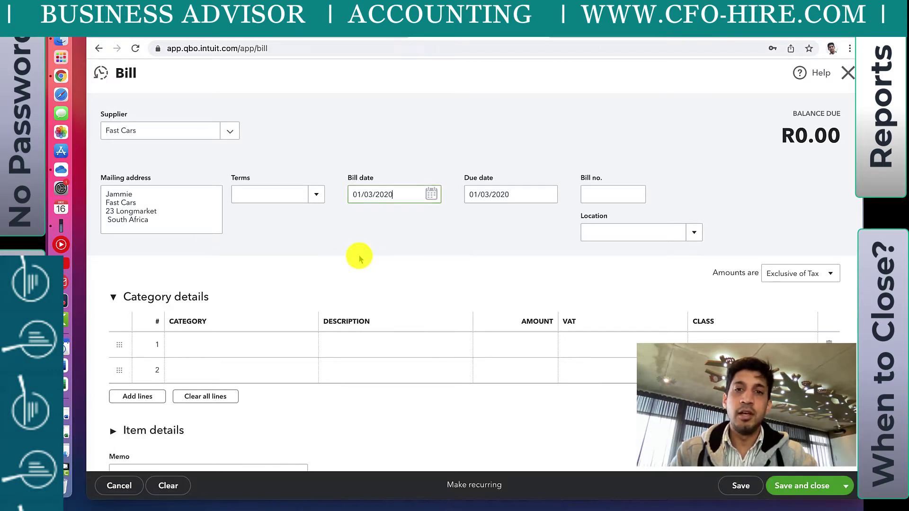
{"action": "left_click", "coordinate": [612, 189]}
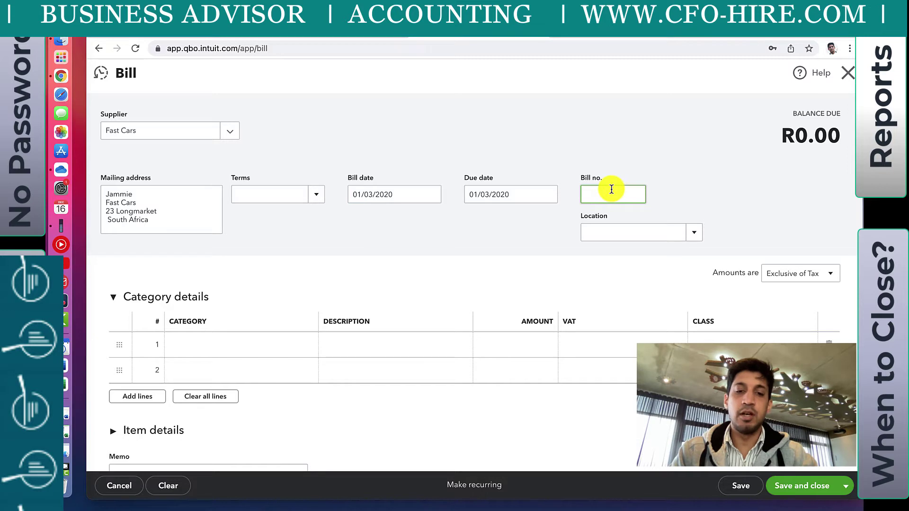
{"action": "type", "text": "old001"}
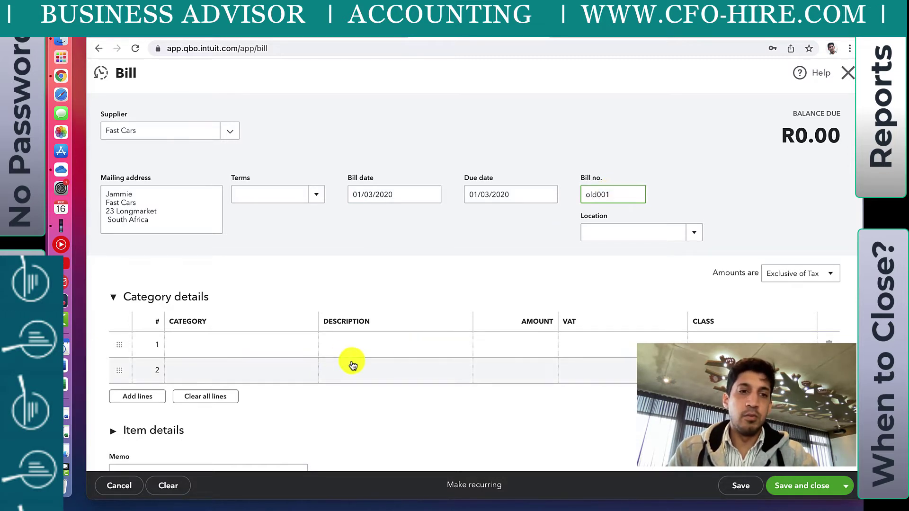
Step: Assign the Fuel expense category to the bill's first category line
{"action": "left_click", "coordinate": [265, 350]}
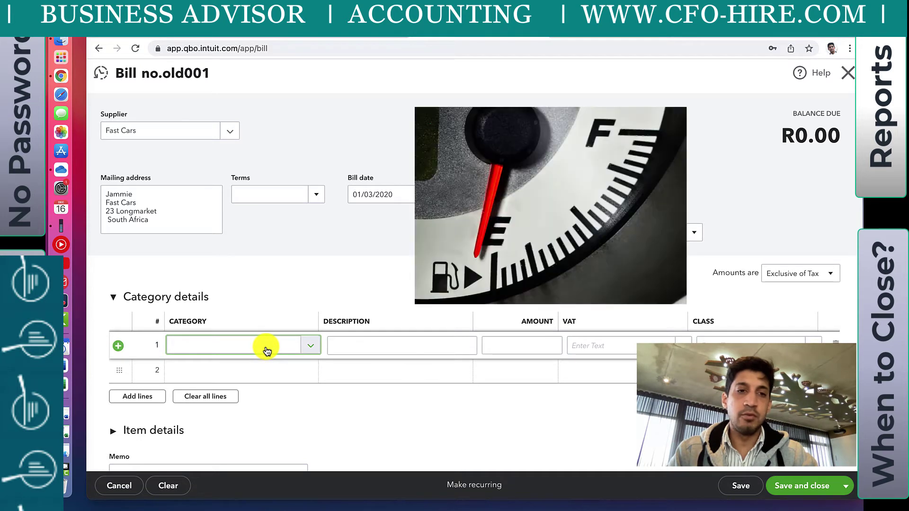
{"action": "left_click", "coordinate": [306, 347]}
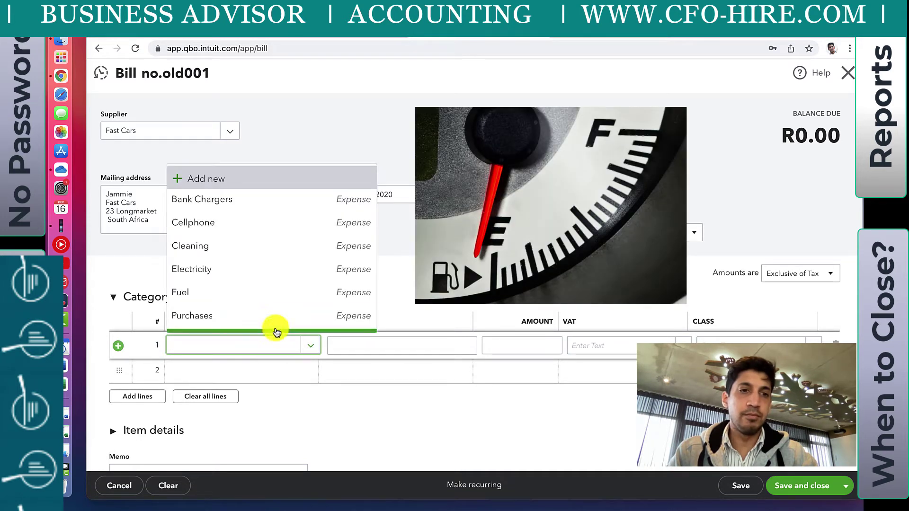
{"action": "scroll", "coordinate": [272, 258], "scroll_direction": "down", "scroll_amount": 3}
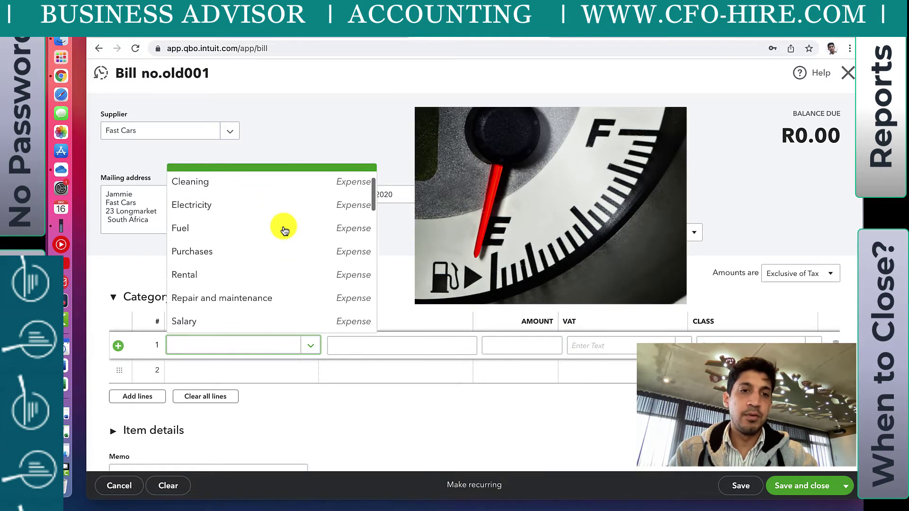
{"action": "left_click", "coordinate": [264, 226]}
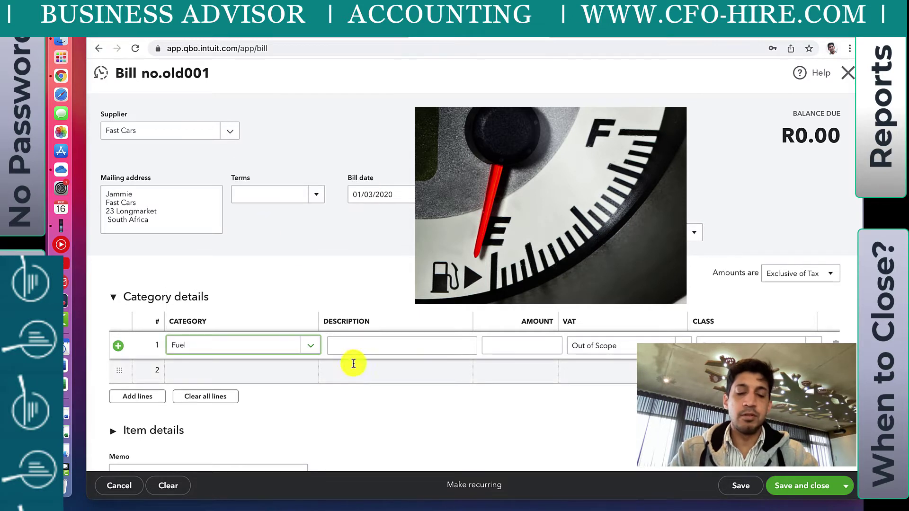
Step: Describe the bill's Fuel line as "old invoice for fuel" and set its amount to 100
{"action": "left_click", "coordinate": [358, 344]}
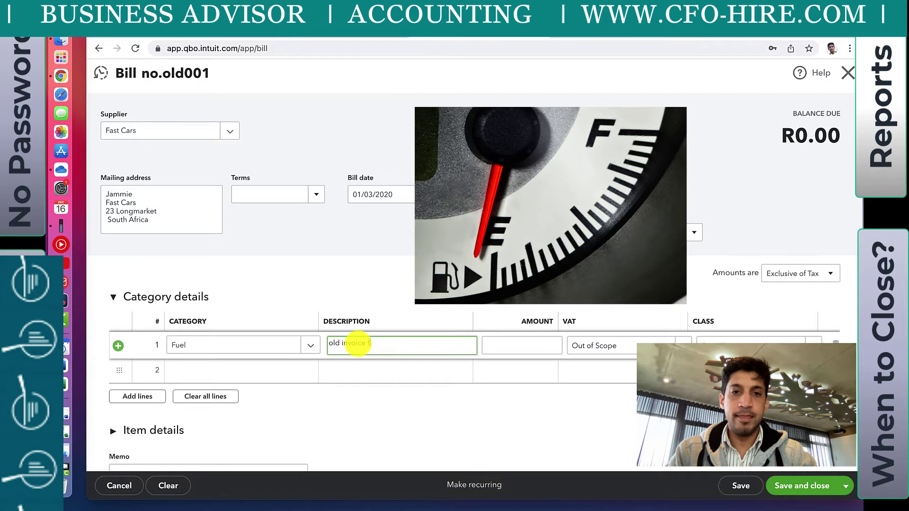
{"action": "type", "text": "old invoice for fuel"}
{"action": "left_click", "coordinate": [528, 348]}
{"action": "type", "text": "100"}
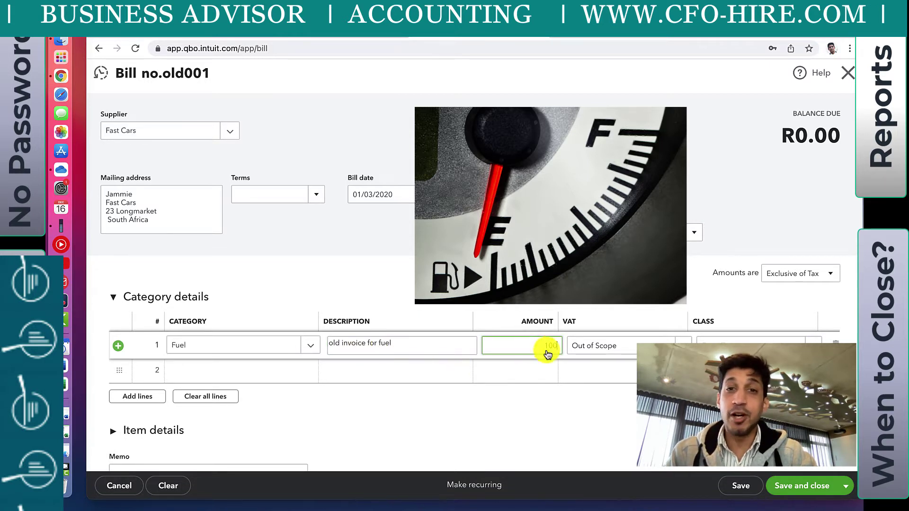
{"action": "left_click", "coordinate": [578, 385]}
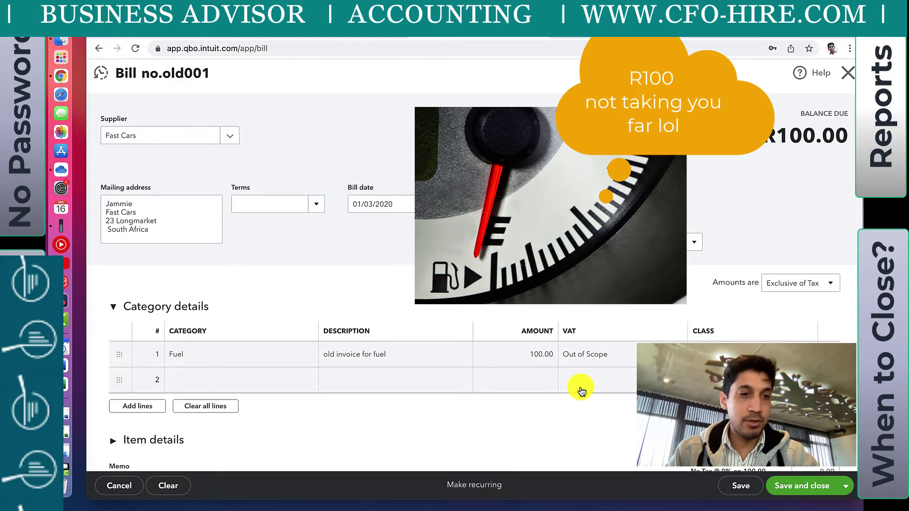
Step: Save the bill and enter the closing-date password to allow its date in the closed period
{"action": "scroll", "coordinate": [604, 322], "scroll_direction": "down", "scroll_amount": 4}
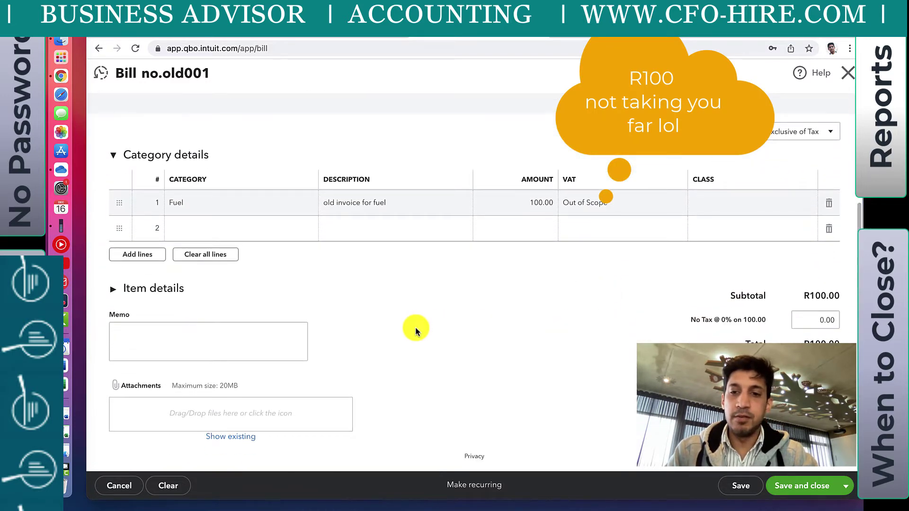
{"action": "left_click", "coordinate": [751, 493]}
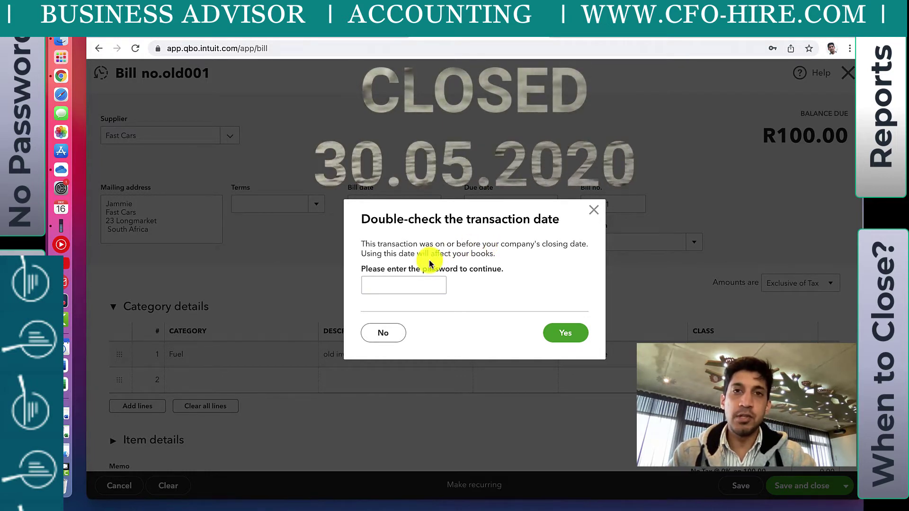
{"action": "left_click", "coordinate": [386, 287]}
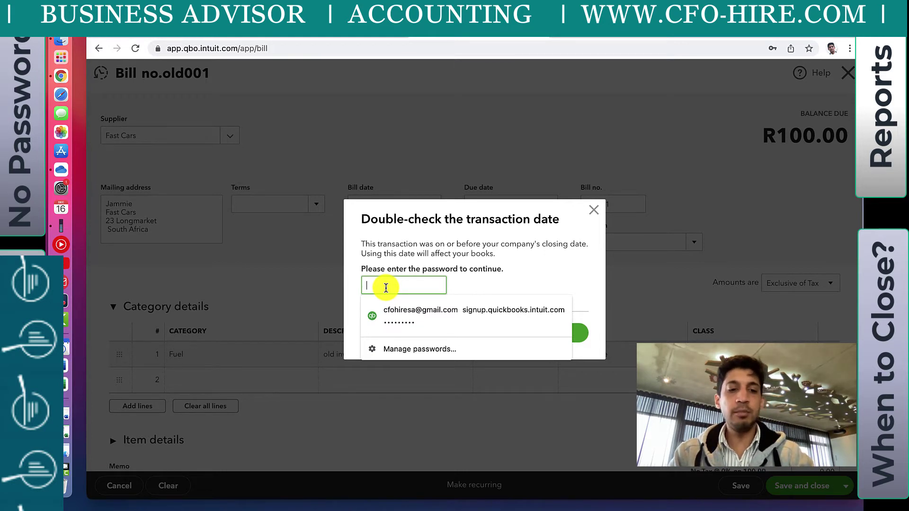
{"action": "type", "text": "••"}
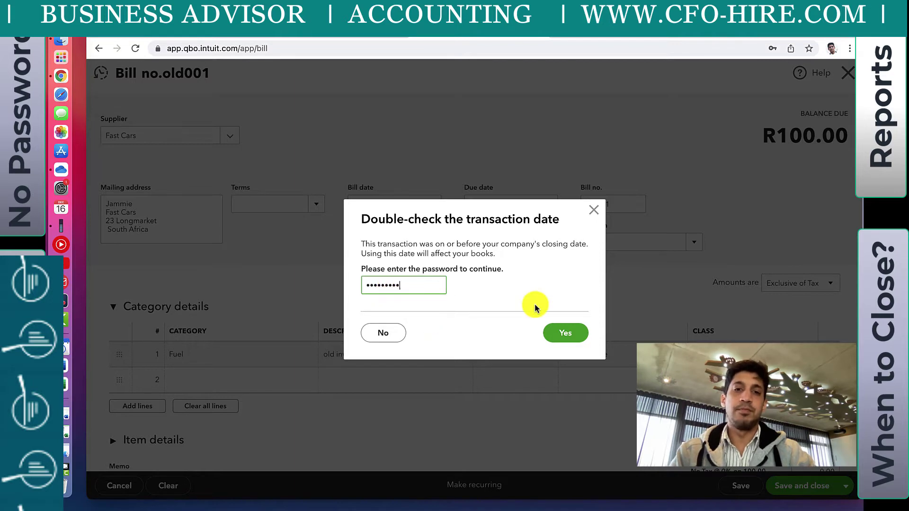
{"action": "left_click", "coordinate": [564, 332]}
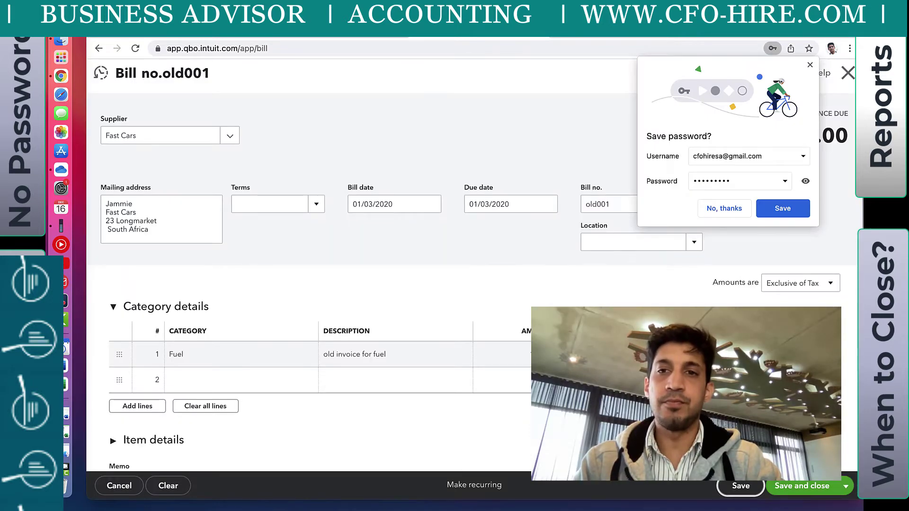
Step: Decline storing the password in the browser and close the saved bill
{"action": "left_click", "coordinate": [716, 209]}
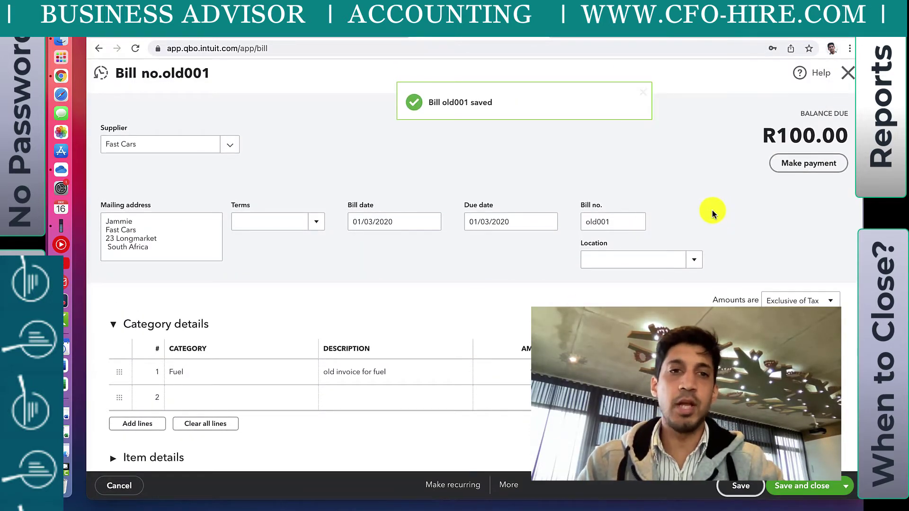
{"action": "scroll", "coordinate": [609, 243], "scroll_direction": "down", "scroll_amount": 4}
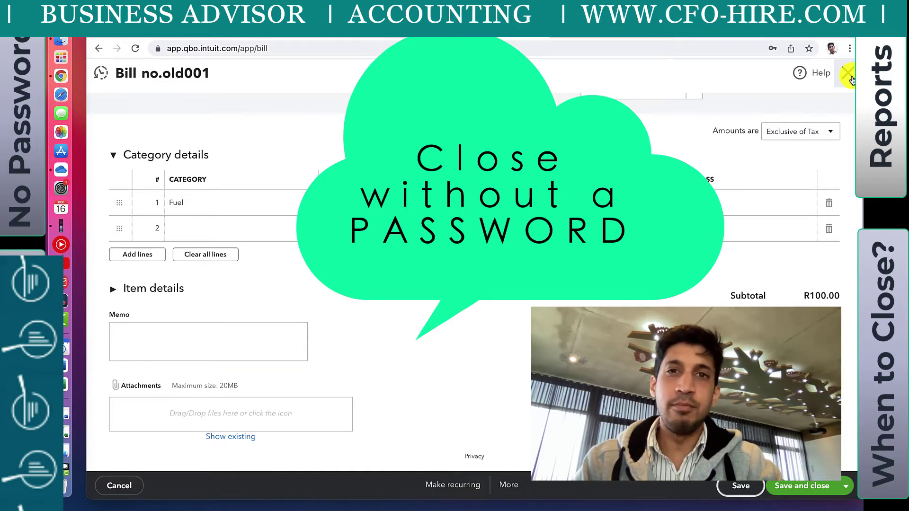
{"action": "left_click", "coordinate": [848, 75]}
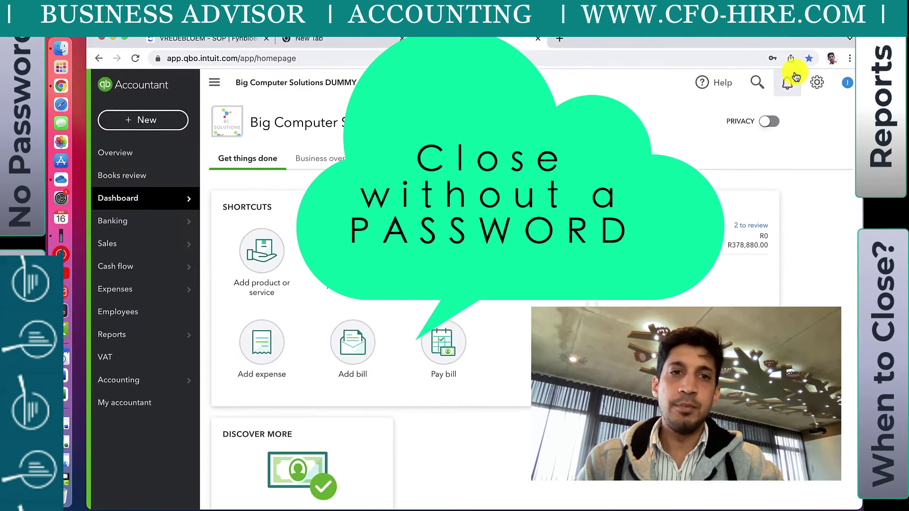
Step: Change the advanced close-the-books setting to "Allow changes after viewing a warning" and save the account settings
{"action": "left_click", "coordinate": [814, 81]}
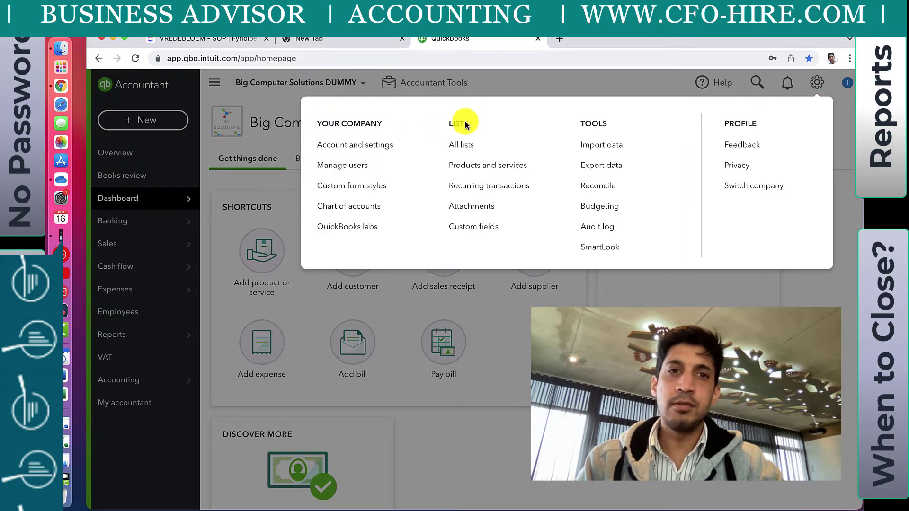
{"action": "left_click", "coordinate": [365, 145]}
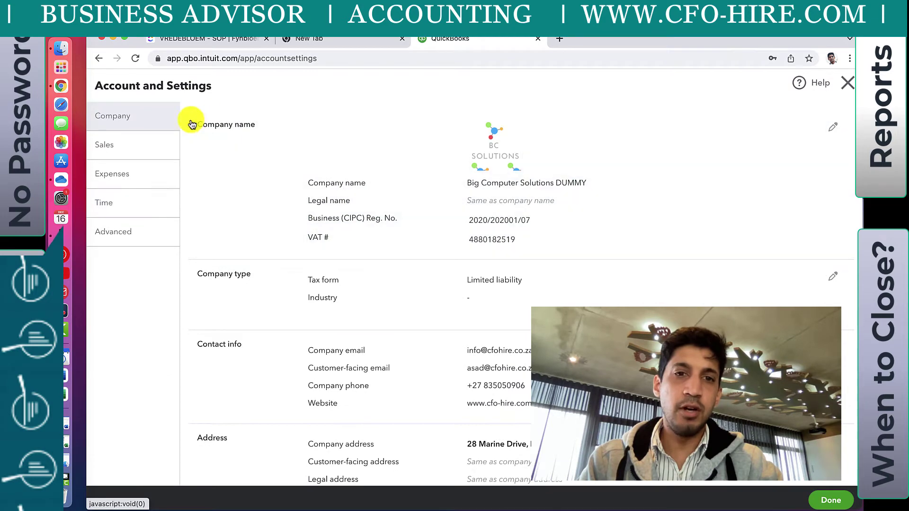
{"action": "left_click", "coordinate": [141, 240]}
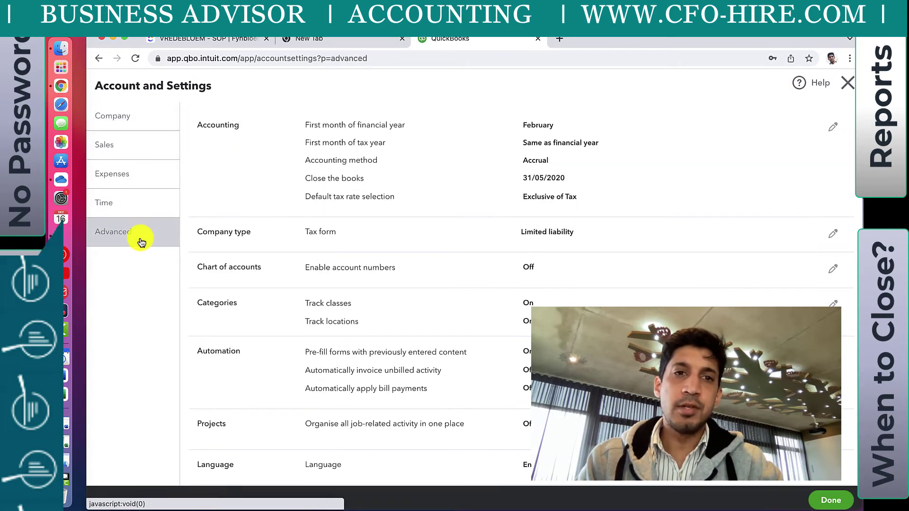
{"action": "left_click", "coordinate": [406, 179]}
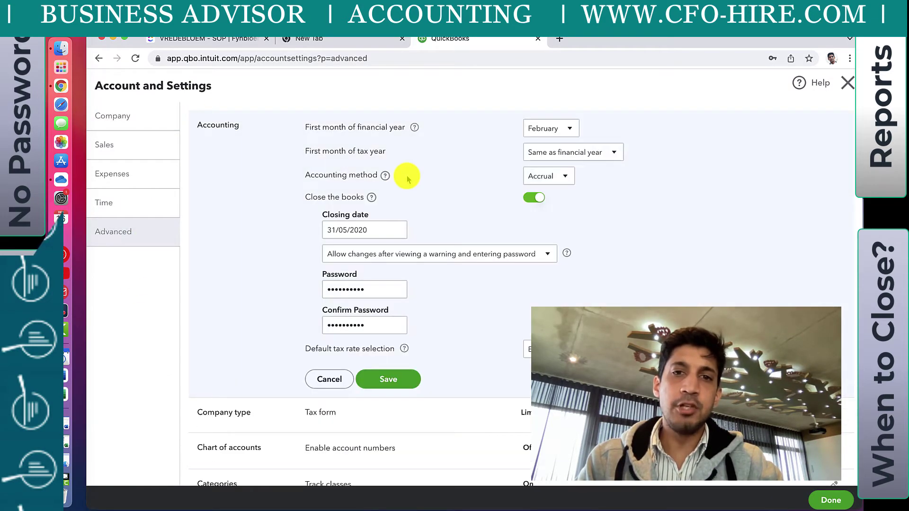
{"action": "left_click", "coordinate": [548, 255]}
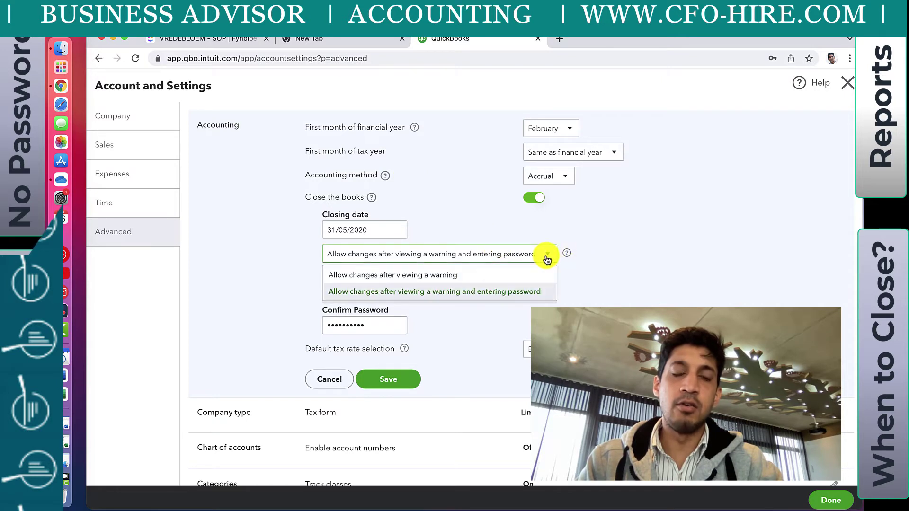
{"action": "left_click", "coordinate": [498, 276]}
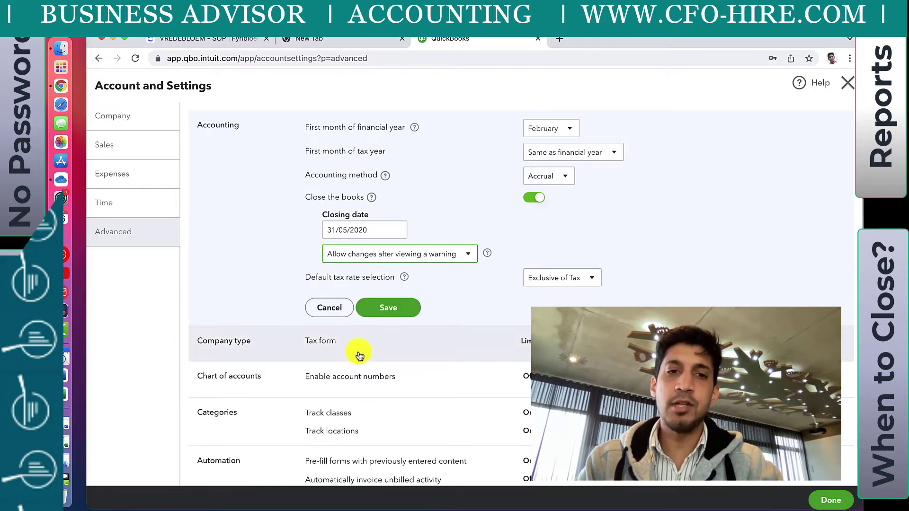
{"action": "left_click", "coordinate": [375, 308]}
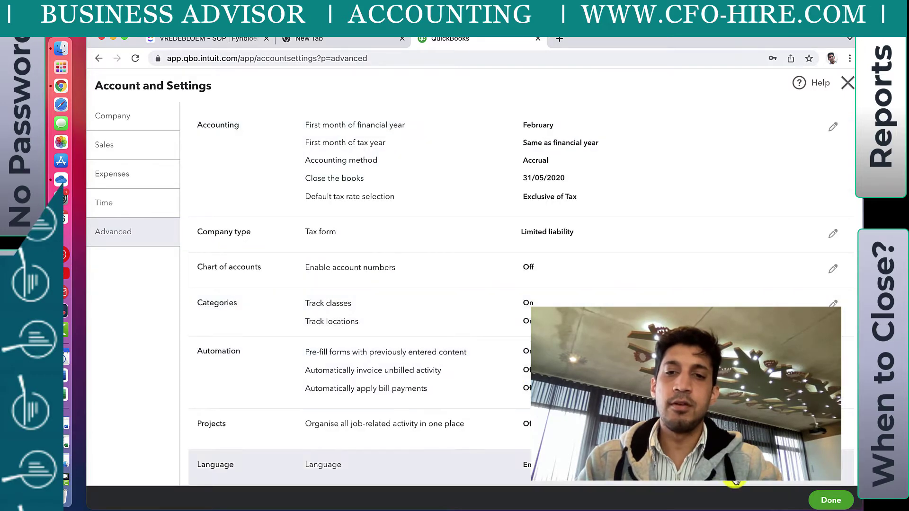
{"action": "left_click", "coordinate": [831, 500]}
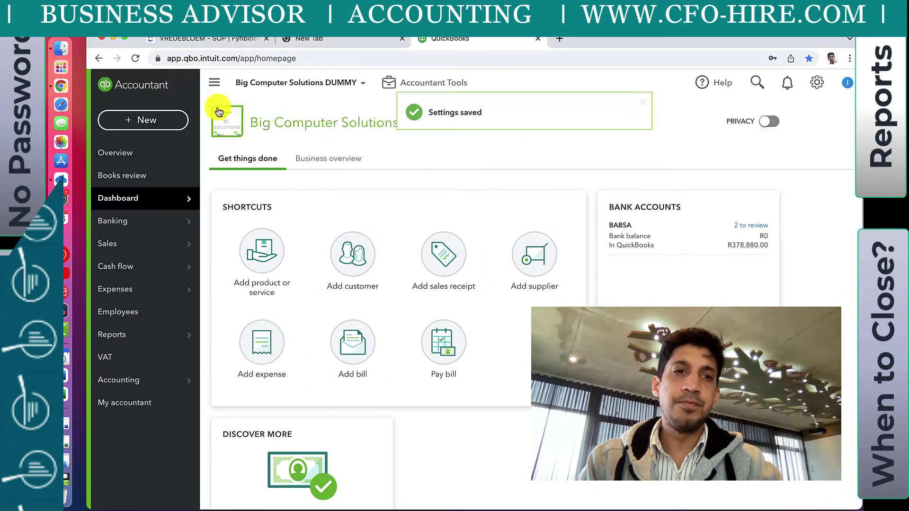
Step: Create a new expense and choose SEE Painters as the payee
{"action": "left_click", "coordinate": [140, 119]}
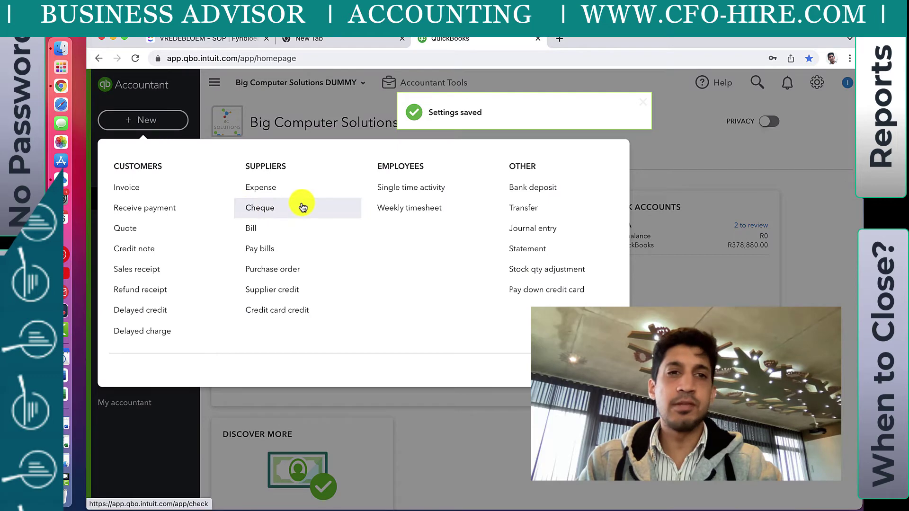
{"action": "left_click", "coordinate": [293, 189]}
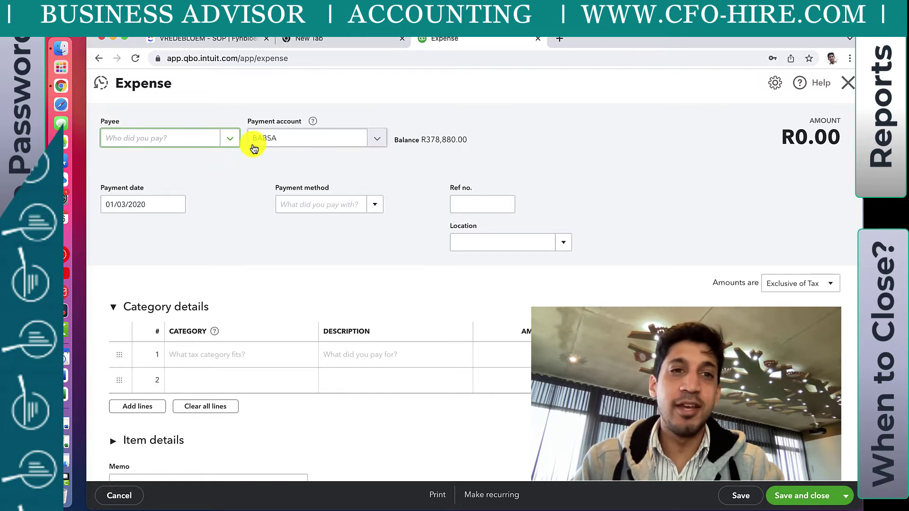
{"action": "left_click", "coordinate": [230, 139]}
{"action": "scroll", "coordinate": [175, 225], "scroll_direction": "down", "scroll_amount": 3}
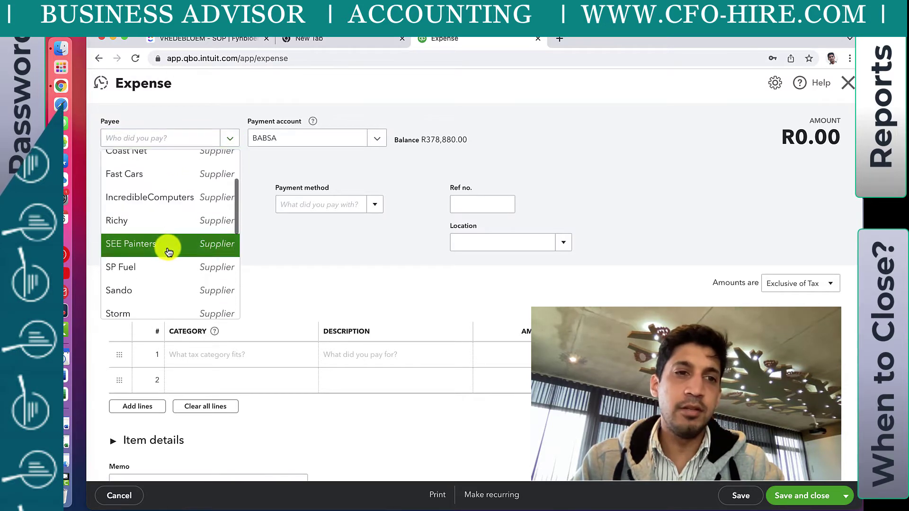
{"action": "left_click", "coordinate": [166, 246]}
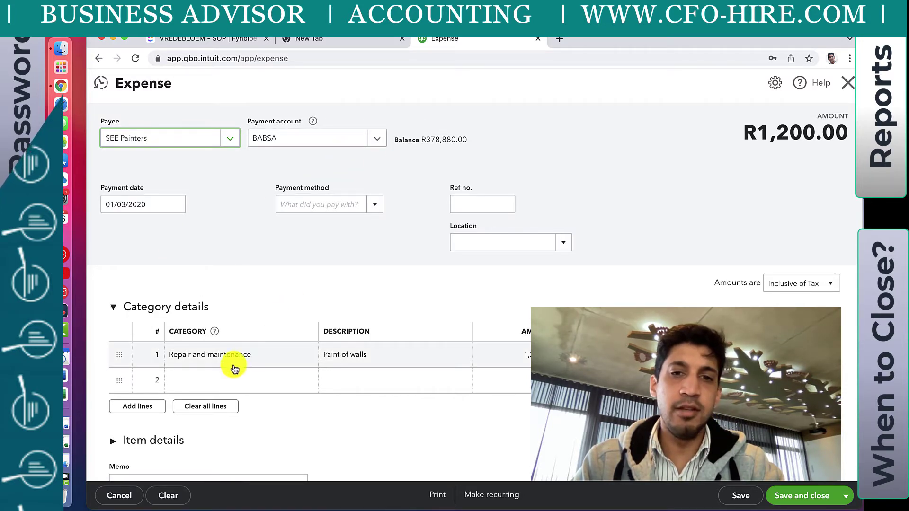
Step: Set the amount of the expense's Repair and maintenance line to 100
{"action": "left_click", "coordinate": [268, 356]}
{"action": "left_click", "coordinate": [506, 356]}
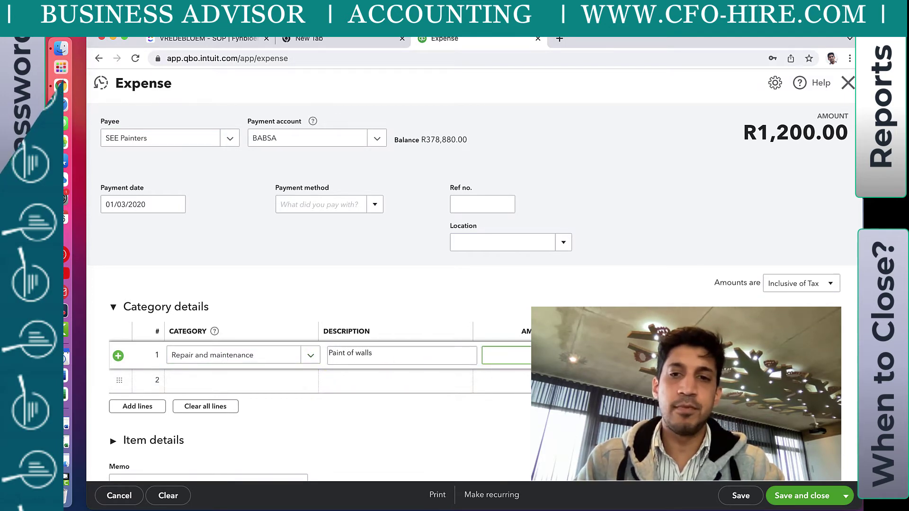
{"action": "left_click", "coordinate": [507, 427]}
{"action": "scroll", "coordinate": [512, 429], "scroll_direction": "down", "scroll_amount": 1}
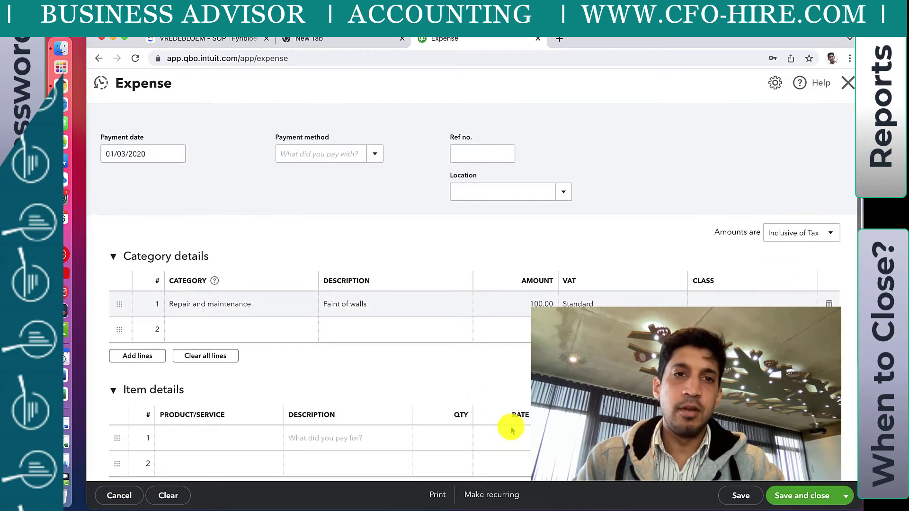
{"action": "scroll", "coordinate": [511, 429], "scroll_direction": "up", "scroll_amount": 1}
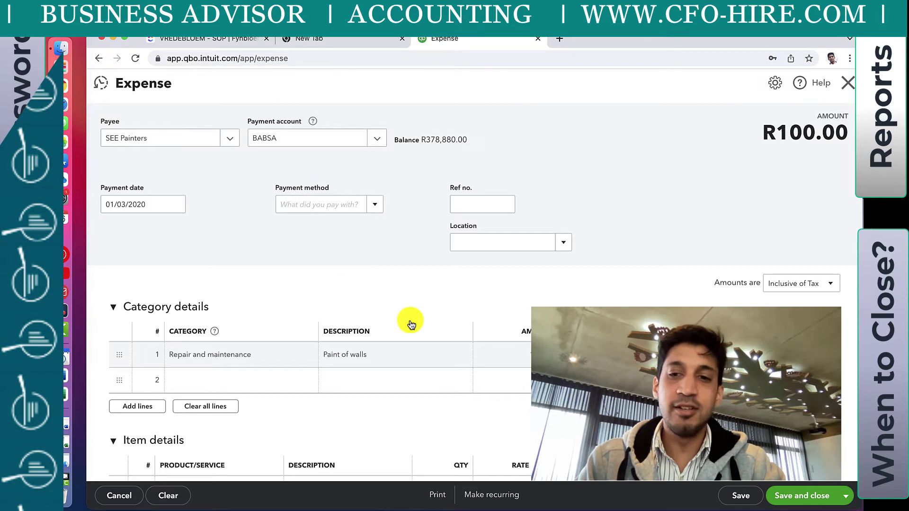
Step: Save the expense, accepting its date in the closed period, and close the form
{"action": "scroll", "coordinate": [444, 298], "scroll_direction": "down", "scroll_amount": 6}
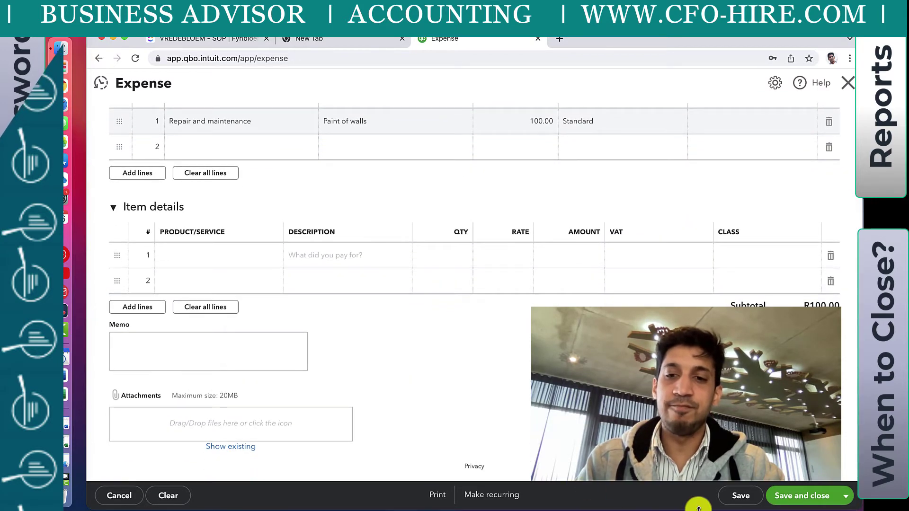
{"action": "left_click", "coordinate": [741, 496]}
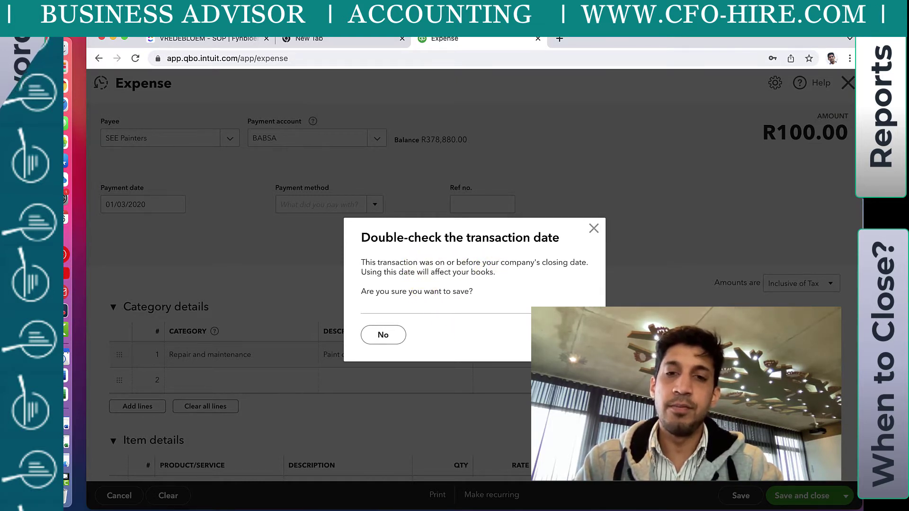
{"action": "key", "text": "Return"}
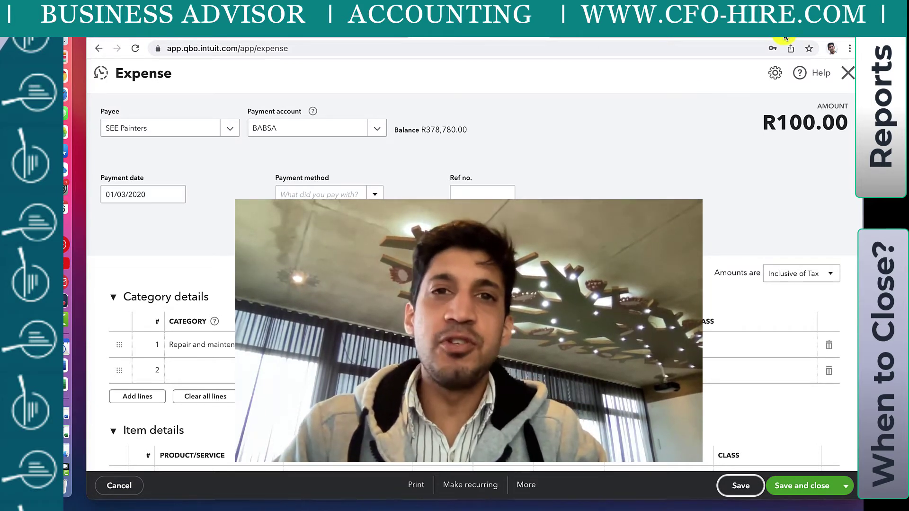
{"action": "left_click", "coordinate": [847, 73]}
{"action": "left_click", "coordinate": [817, 73]}
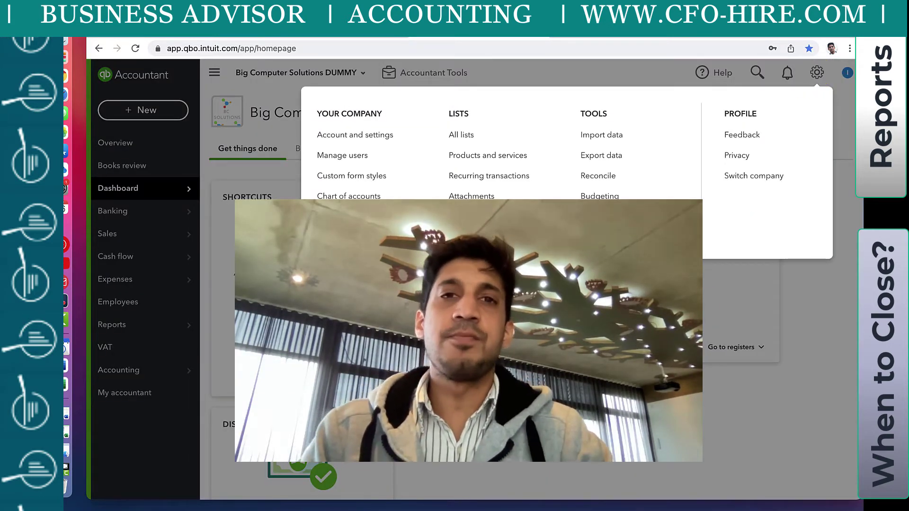
{"action": "key", "text": "Escape"}
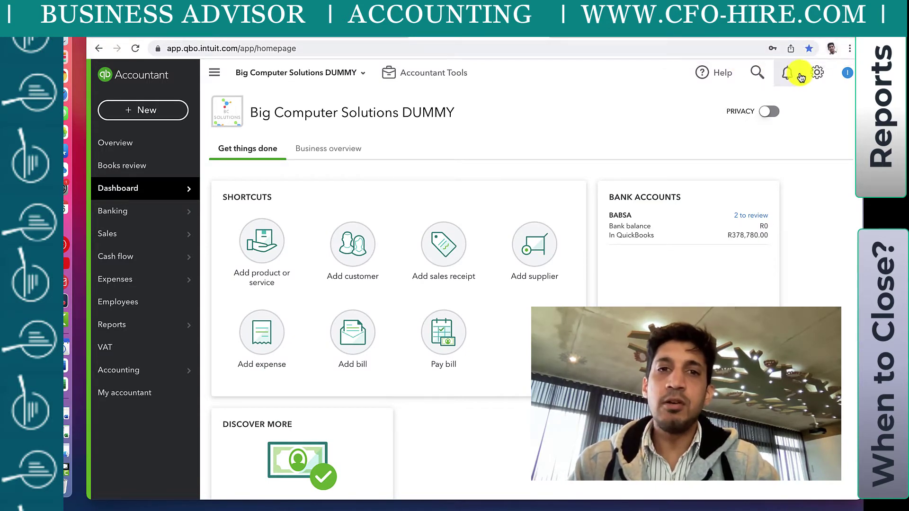
{"action": "left_click", "coordinate": [817, 74]}
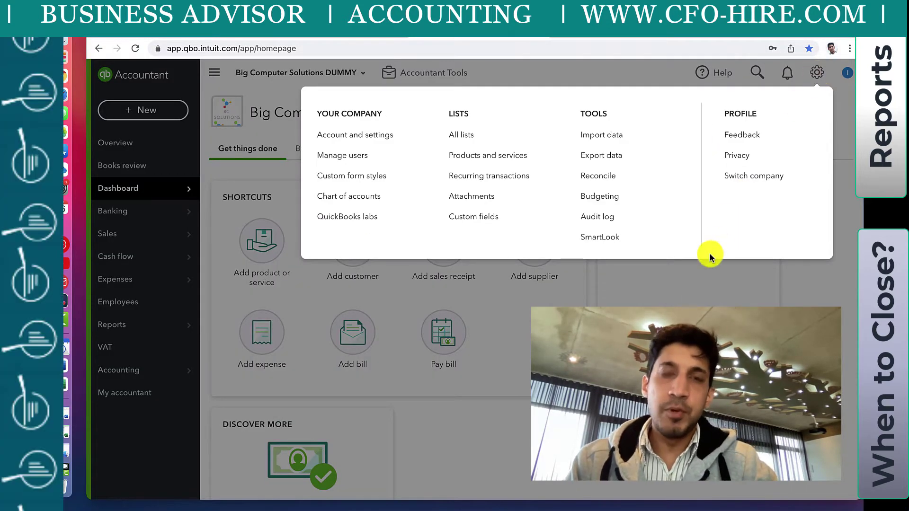
{"action": "left_click", "coordinate": [691, 301]}
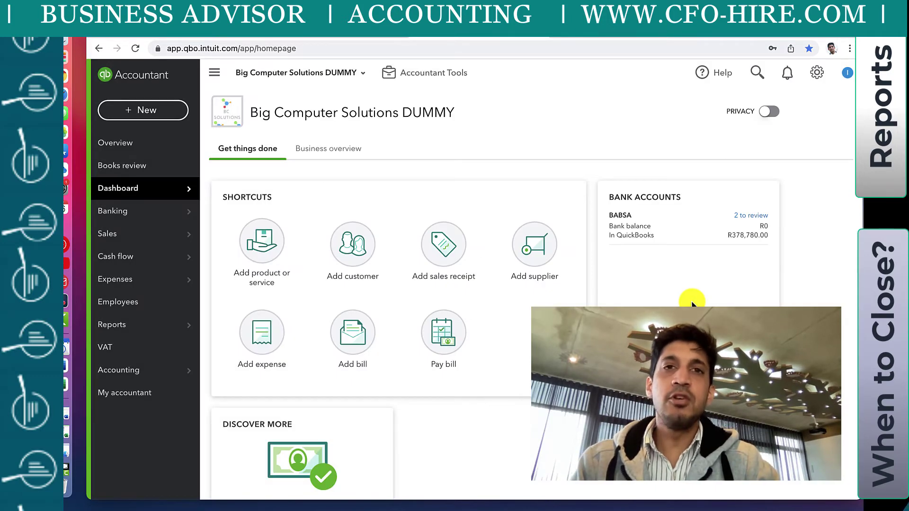
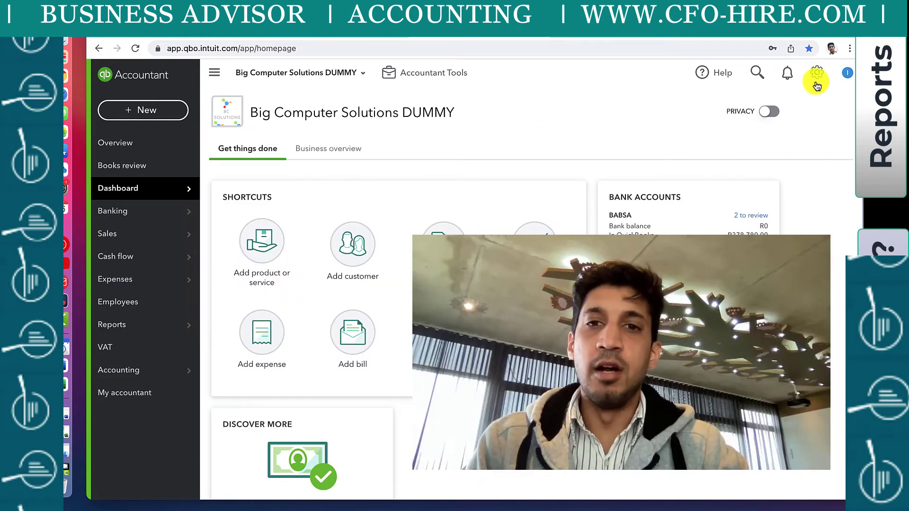
{"action": "left_click", "coordinate": [816, 81]}
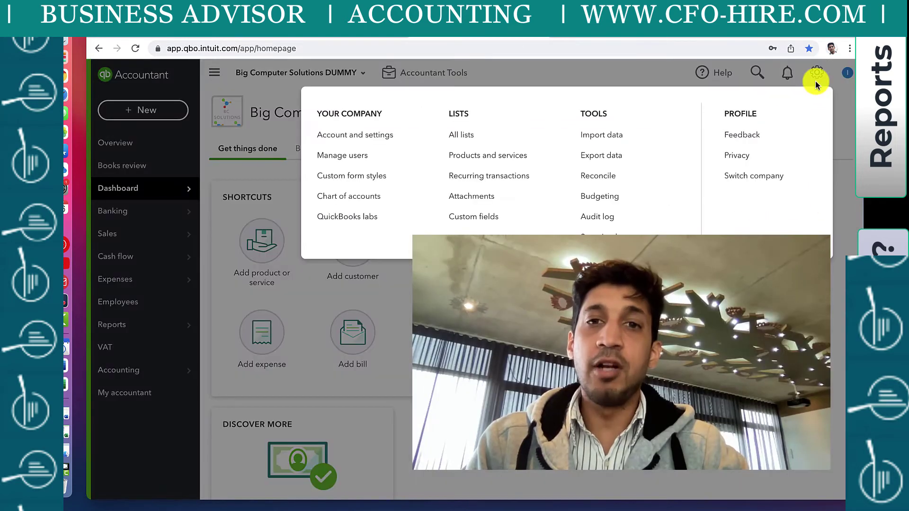
Step: Resume the reconciliation of the BABSA account and check its difference from the bank statement
{"action": "left_click", "coordinate": [612, 184]}
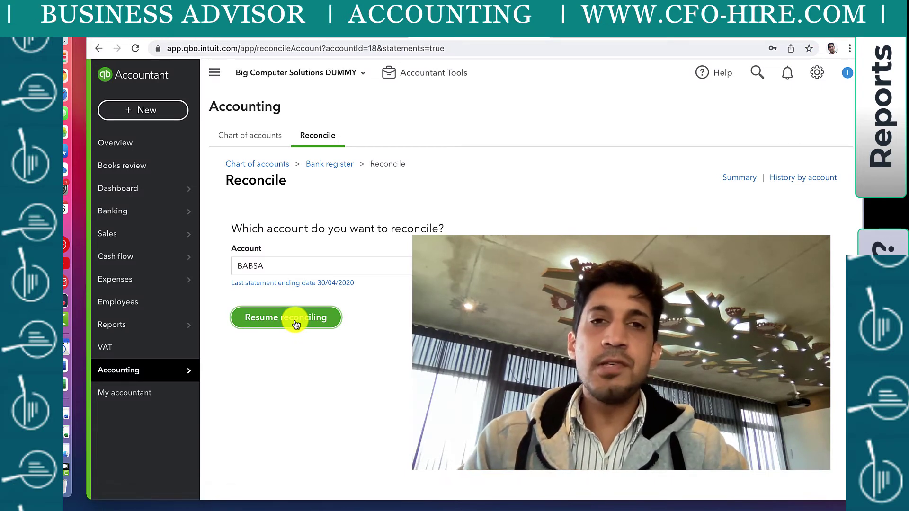
{"action": "left_click", "coordinate": [292, 321]}
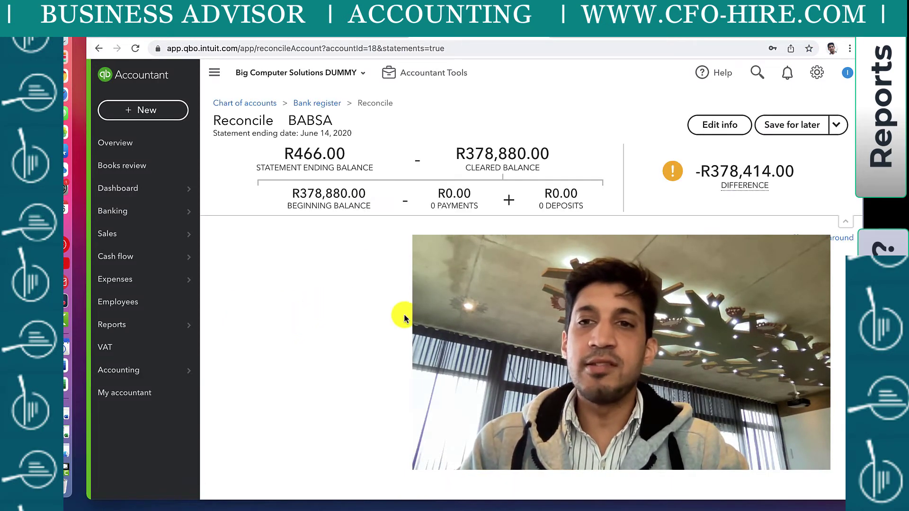
{"action": "mouse_move", "coordinate": [710, 168]}
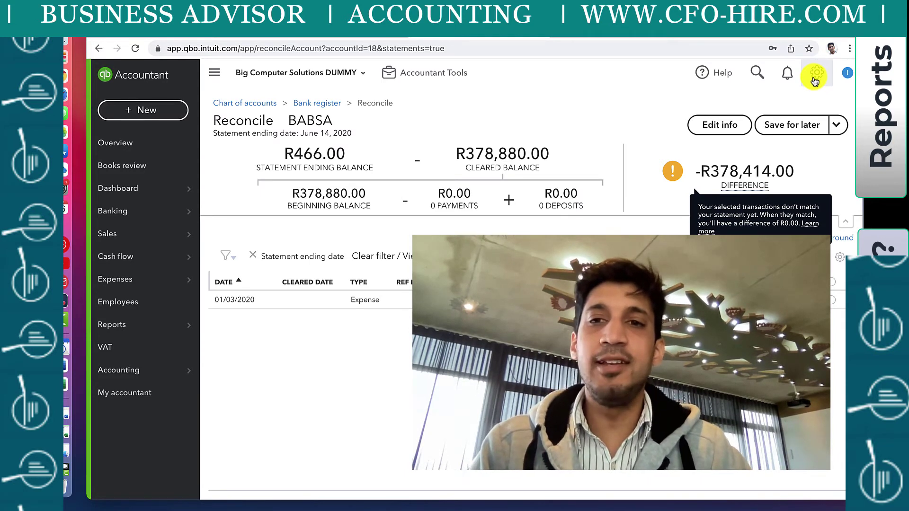
{"action": "mouse_move", "coordinate": [786, 170]}
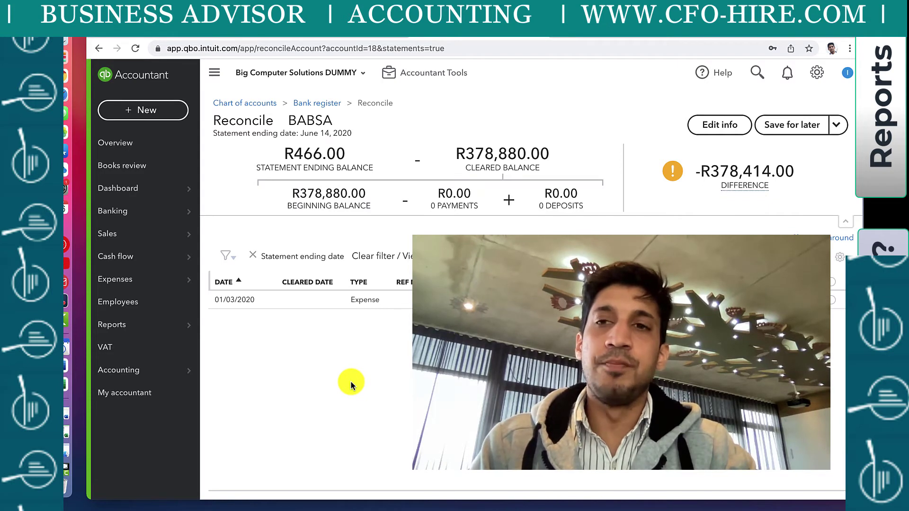
{"action": "mouse_move", "coordinate": [700, 171]}
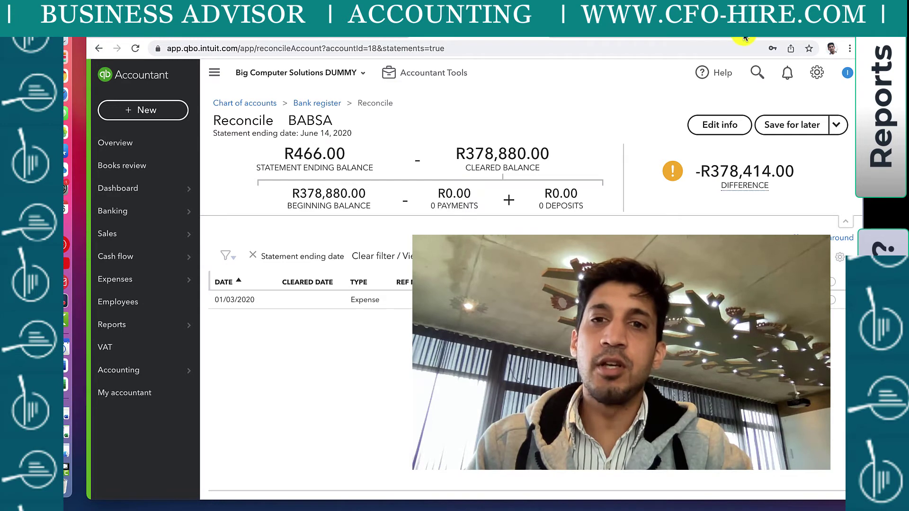
Step: Open the audit log to review the recorded changes
{"action": "left_click", "coordinate": [817, 72]}
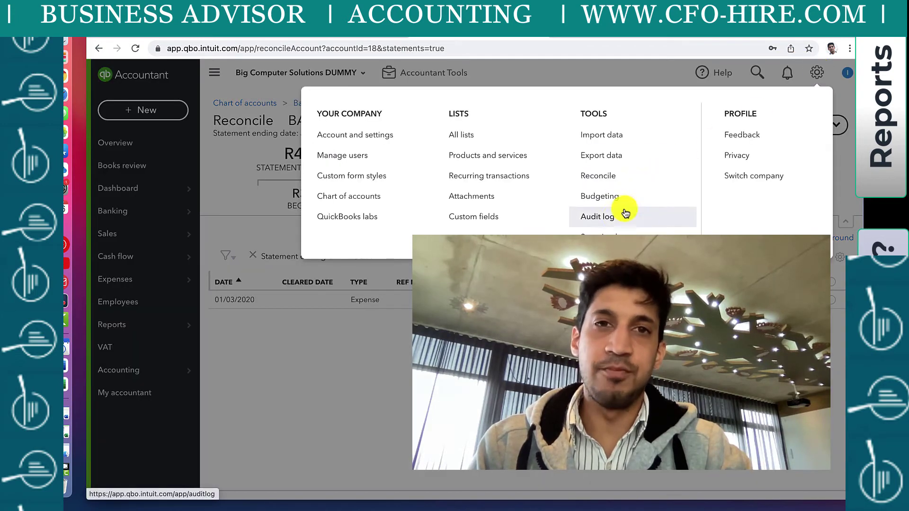
{"action": "left_click", "coordinate": [612, 220]}
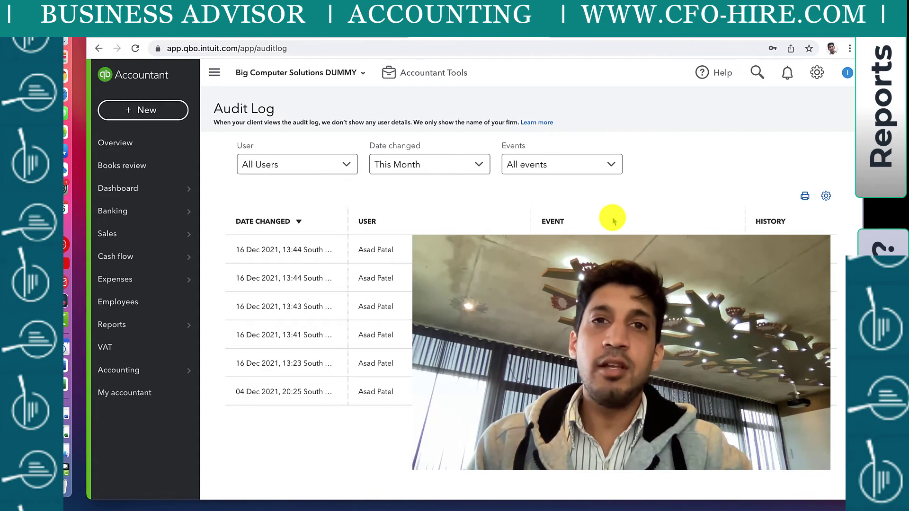
Step: Open the Profit and Loss report from the favourite reports
{"action": "mouse_move", "coordinate": [185, 325]}
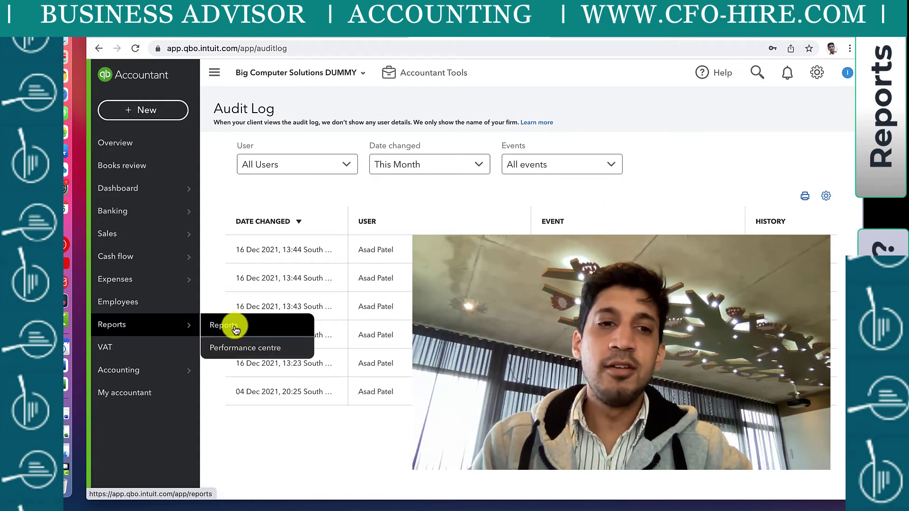
{"action": "left_click", "coordinate": [236, 327]}
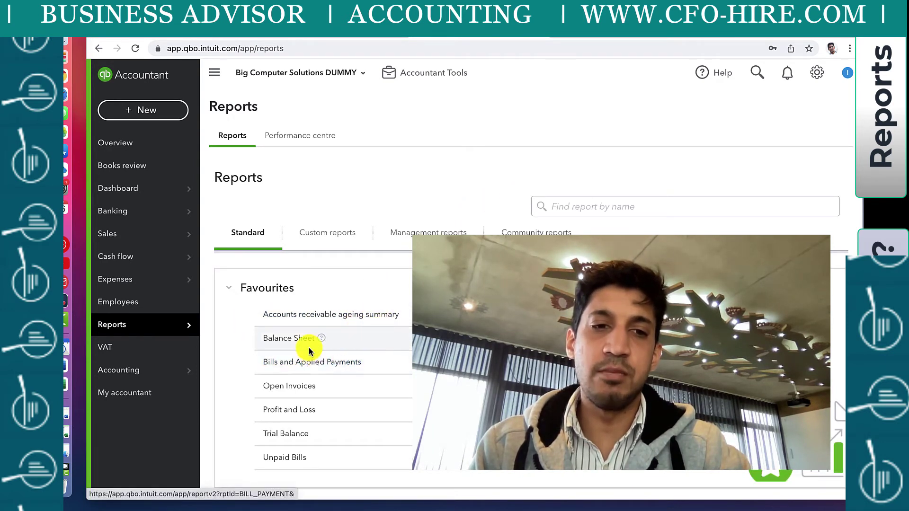
{"action": "triple_click", "coordinate": [298, 414]}
{"action": "right_click", "coordinate": [299, 415]}
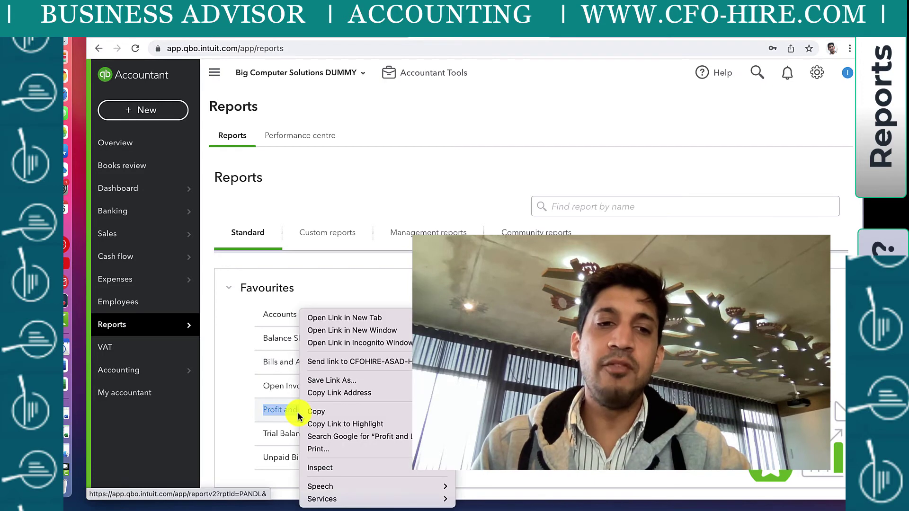
{"action": "key", "text": "Escape"}
{"action": "left_click", "coordinate": [290, 411]}
Step: Set the Profit and Loss report period to All Dates and run the report
{"action": "left_click", "coordinate": [319, 217]}
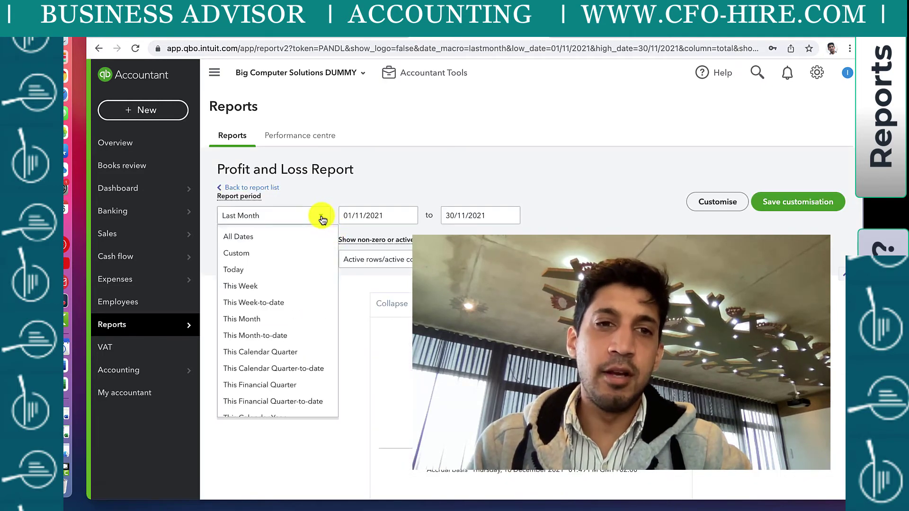
{"action": "scroll", "coordinate": [290, 254], "scroll_direction": "down", "scroll_amount": 5}
{"action": "scroll", "coordinate": [288, 238], "scroll_direction": "up", "scroll_amount": 5}
{"action": "left_click", "coordinate": [287, 237]}
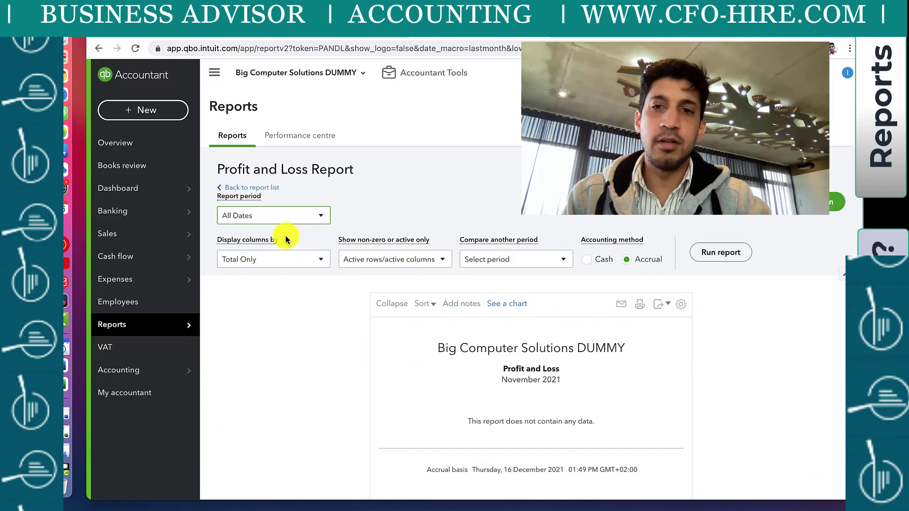
{"action": "left_click", "coordinate": [720, 254]}
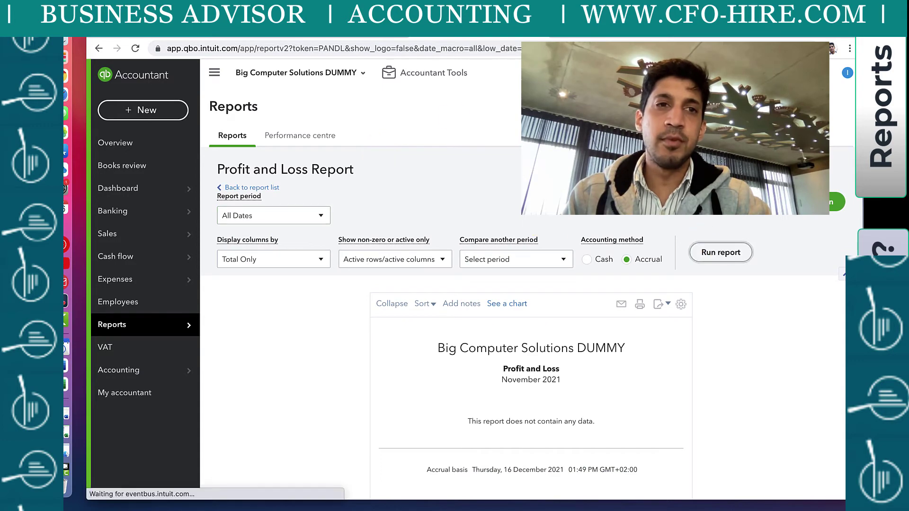
Step: Hide the navigation menu and open the transactions behind the Fuel expense total
{"action": "left_click", "coordinate": [216, 73]}
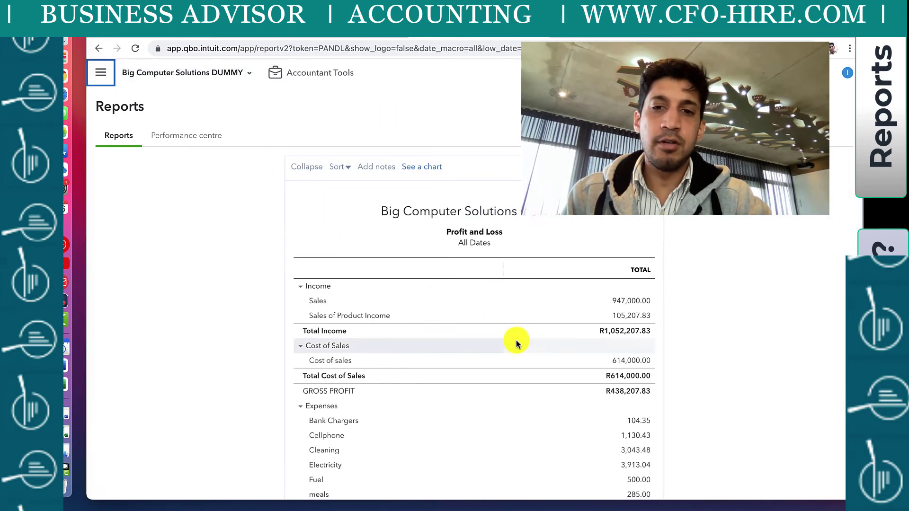
{"action": "scroll", "coordinate": [515, 343], "scroll_direction": "down", "scroll_amount": 3}
{"action": "left_click", "coordinate": [601, 360]}
{"action": "left_click", "coordinate": [162, 200]}
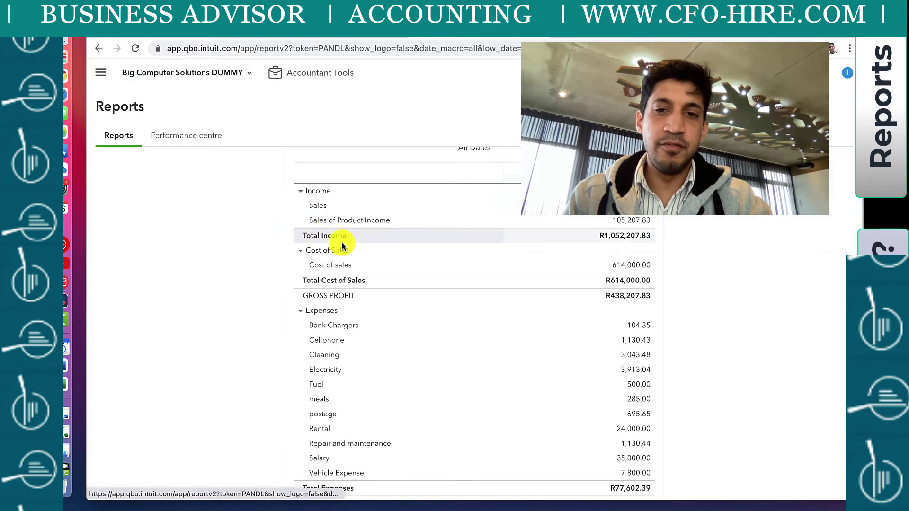
{"action": "left_click", "coordinate": [644, 385]}
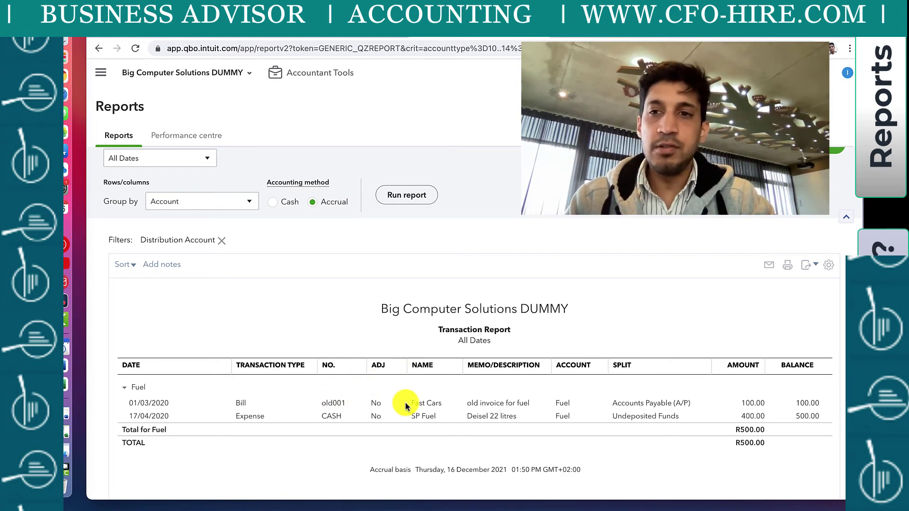
Step: Add the Create Date, Created By, Last Modified and Last Modified By columns to the Fuel transaction report
{"action": "left_click", "coordinate": [829, 267]}
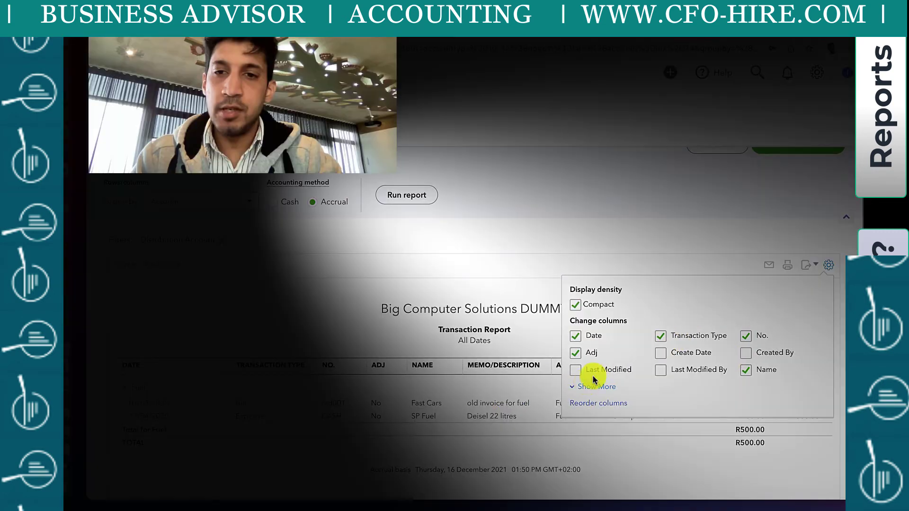
{"action": "left_click", "coordinate": [589, 386]}
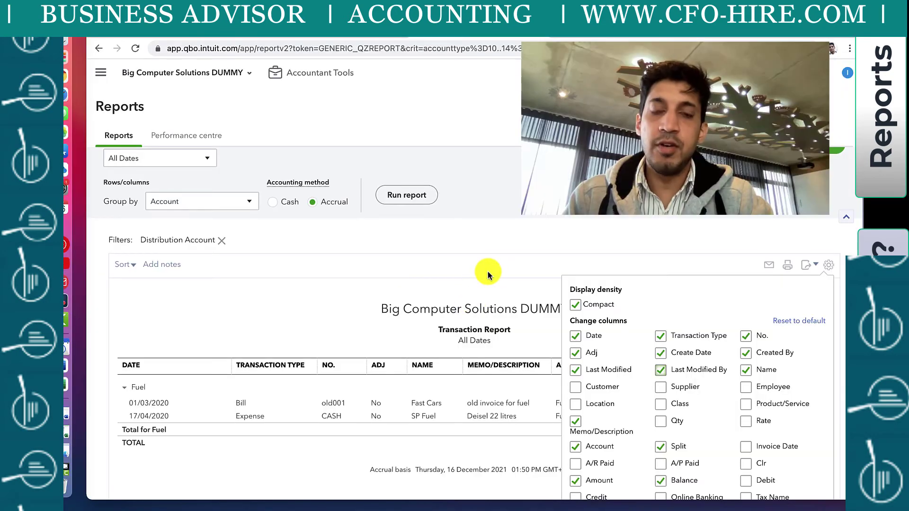
{"action": "left_click", "coordinate": [488, 272]}
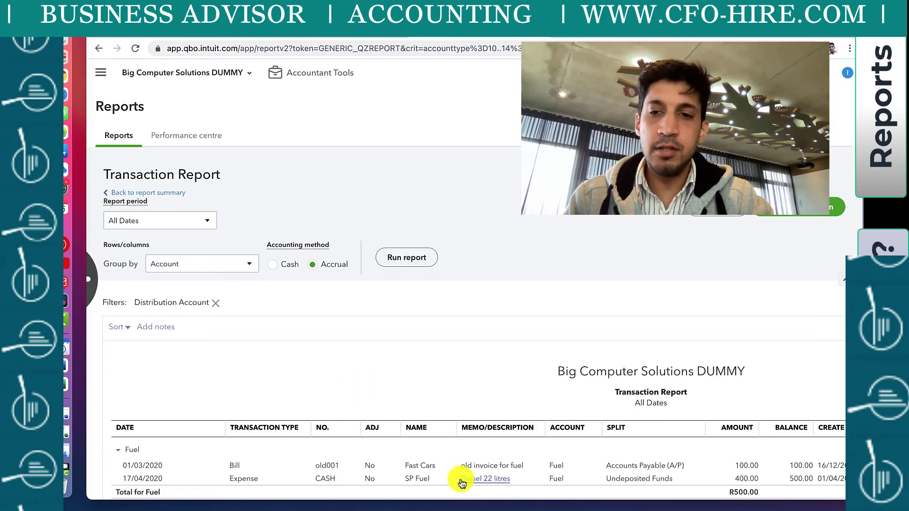
Step: Examine when and by whom the Fuel transactions were created and last modified, compared with their transaction dates
{"action": "scroll", "coordinate": [462, 483], "scroll_direction": "right", "scroll_amount": 5}
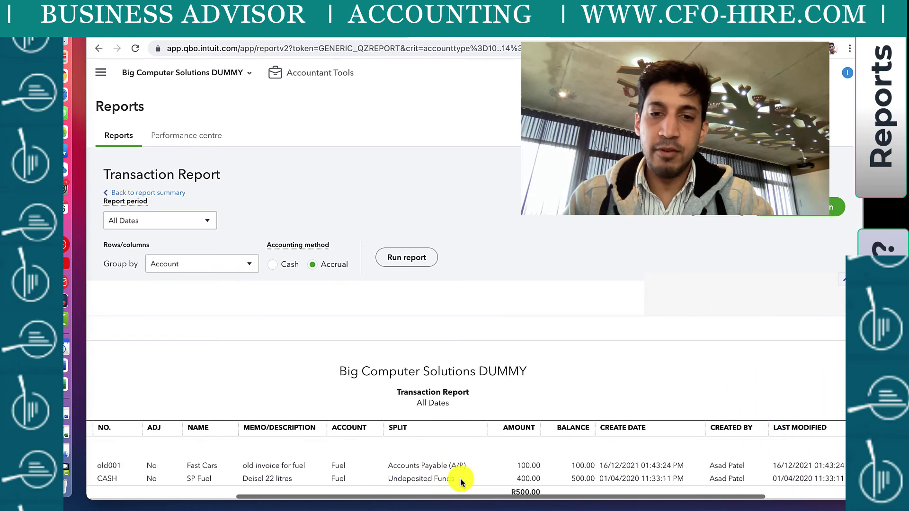
{"action": "scroll", "coordinate": [461, 480], "scroll_direction": "right", "scroll_amount": 3}
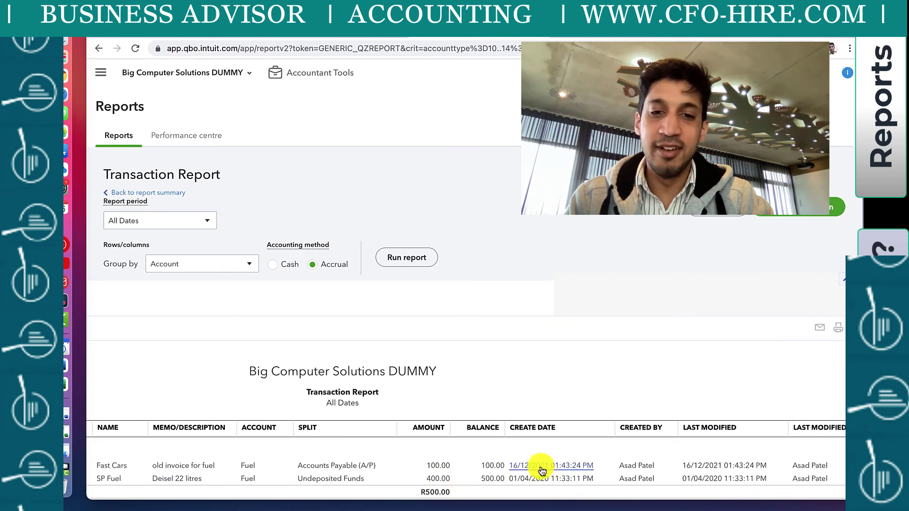
{"action": "scroll", "coordinate": [497, 471], "scroll_direction": "left", "scroll_amount": 8}
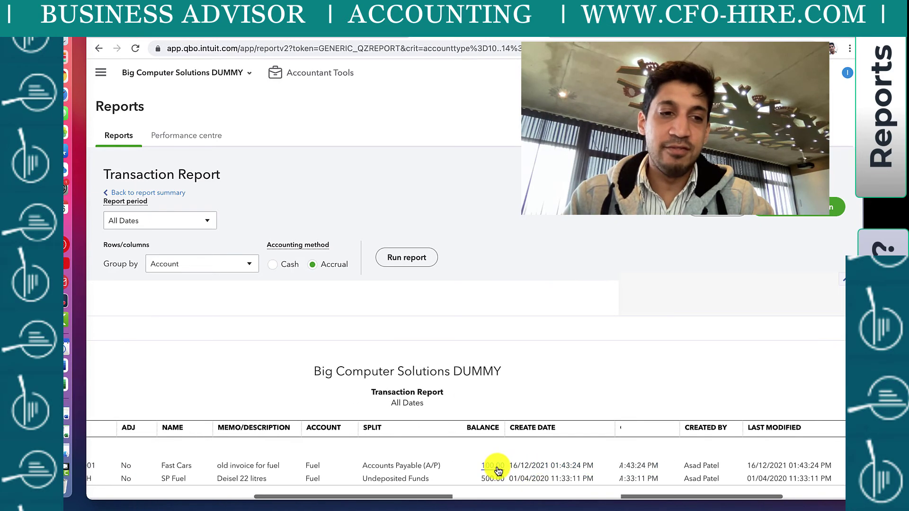
{"action": "scroll", "coordinate": [523, 473], "scroll_direction": "left", "scroll_amount": 2}
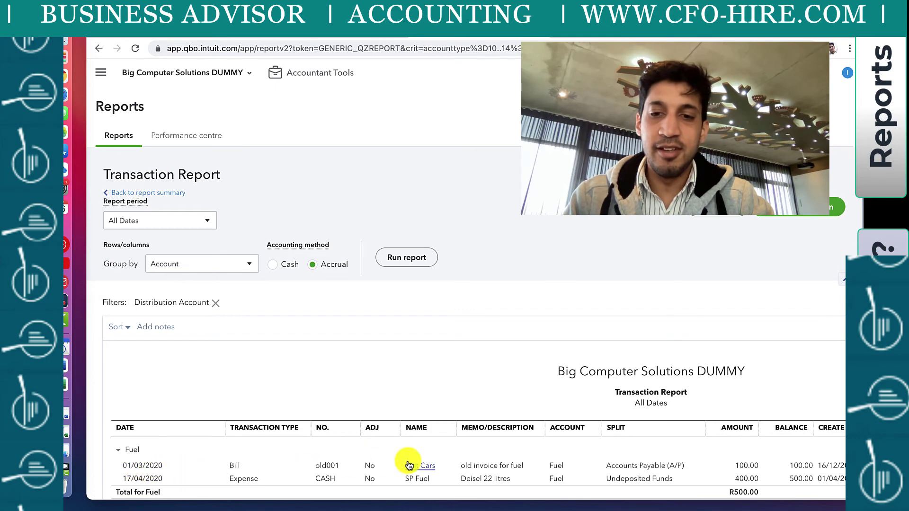
{"action": "scroll", "coordinate": [585, 449], "scroll_direction": "right", "scroll_amount": 10}
{"action": "scroll", "coordinate": [590, 450], "scroll_direction": "right", "scroll_amount": 8}
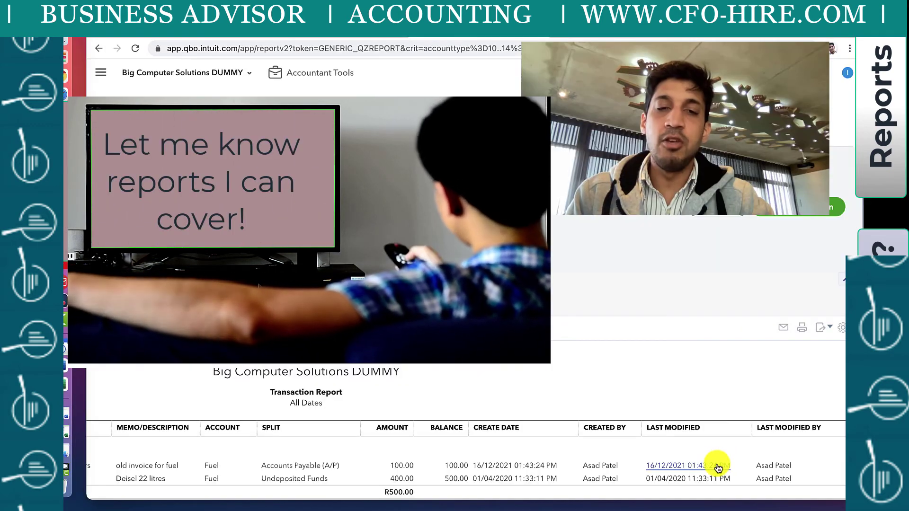
{"action": "scroll", "coordinate": [715, 467], "scroll_direction": "left", "scroll_amount": 5}
{"action": "scroll", "coordinate": [715, 475], "scroll_direction": "left", "scroll_amount": 3}
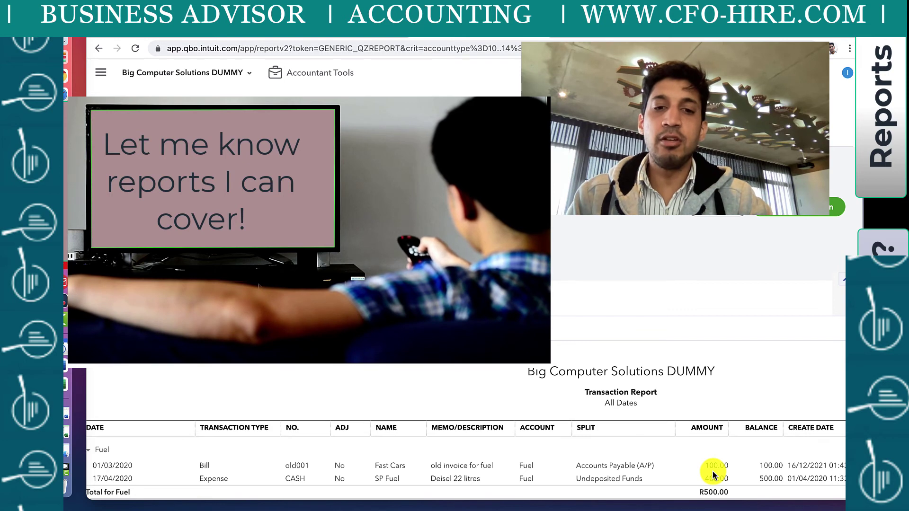
{"action": "scroll", "coordinate": [714, 473], "scroll_direction": "left", "scroll_amount": 2}
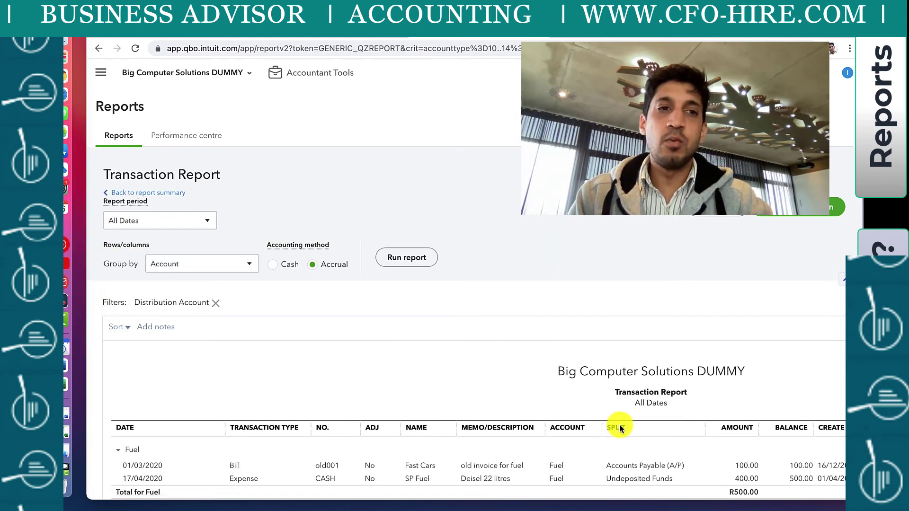
Step: Go back from the Fuel transactions through the Profit and Loss report to the full list of reports
{"action": "left_click", "coordinate": [172, 194]}
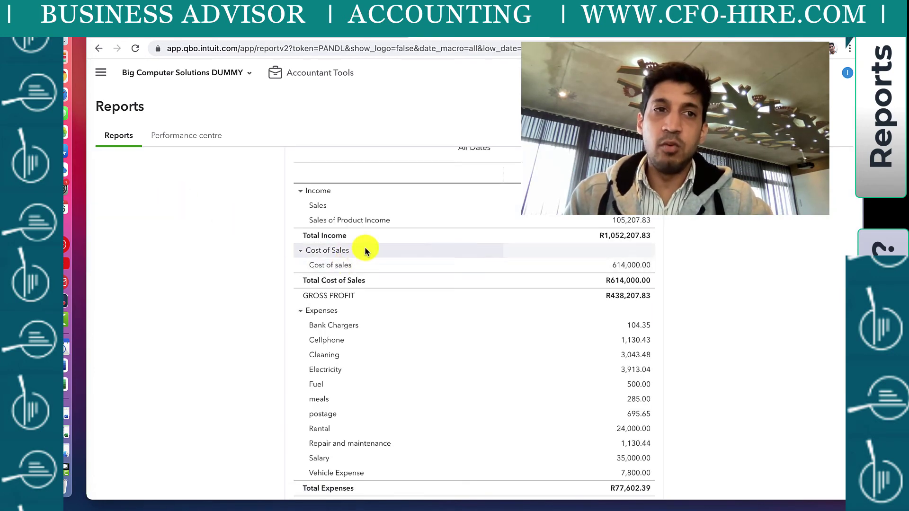
{"action": "scroll", "coordinate": [319, 246], "scroll_direction": "up", "scroll_amount": 5}
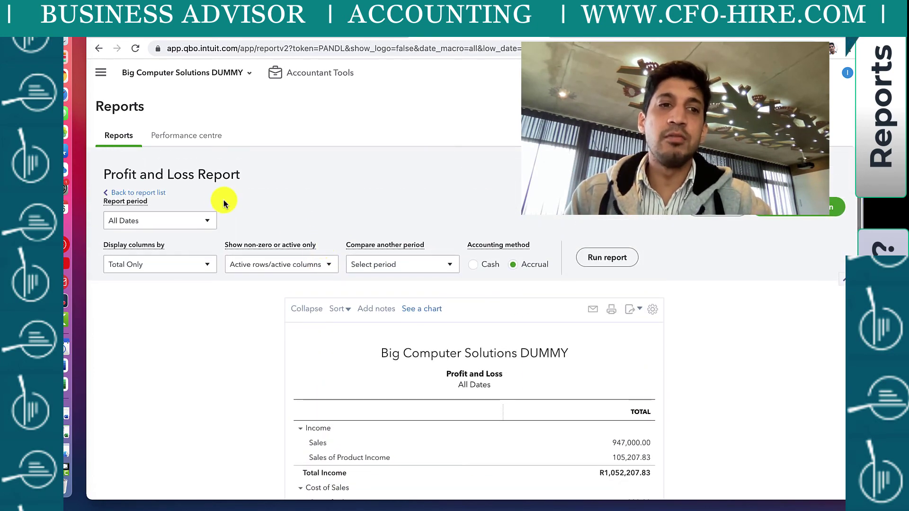
{"action": "left_click", "coordinate": [132, 194]}
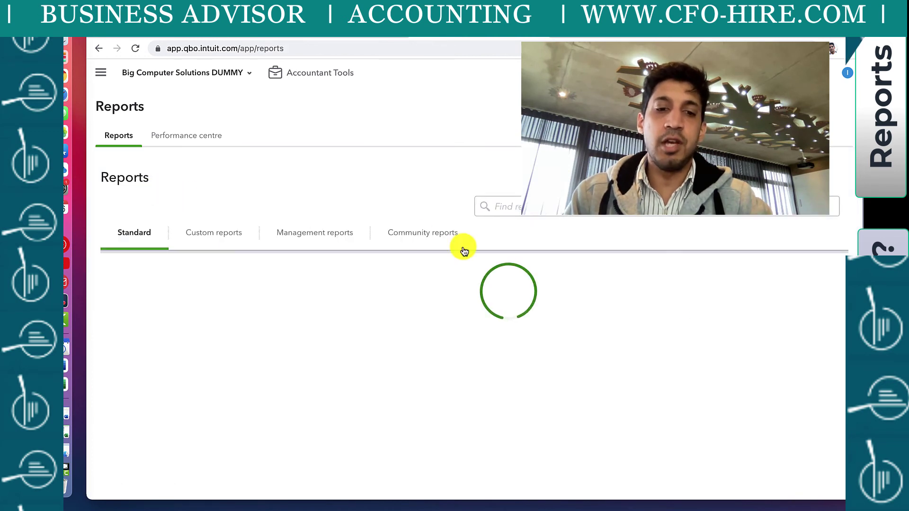
Step: Search the reports for "tran", open Transaction List by Date and set its report period to All Dates
{"action": "left_click", "coordinate": [578, 211]}
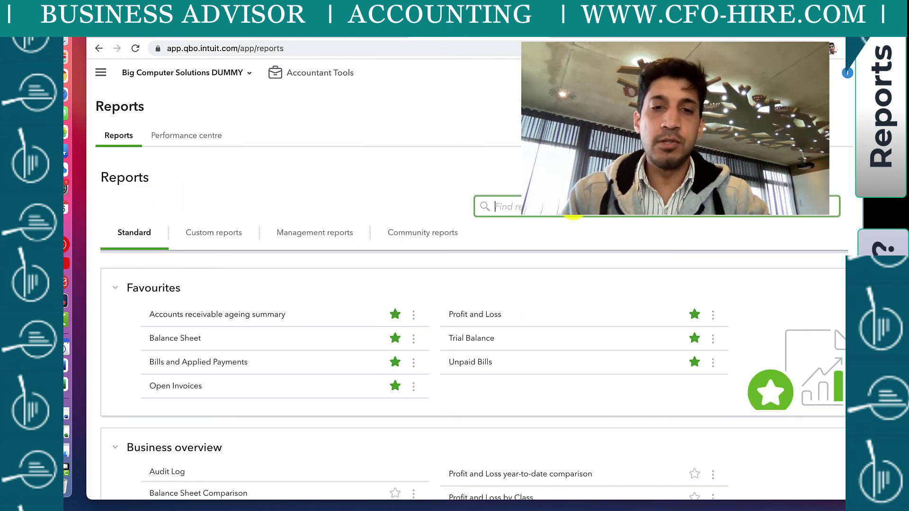
{"action": "type", "text": "tra"}
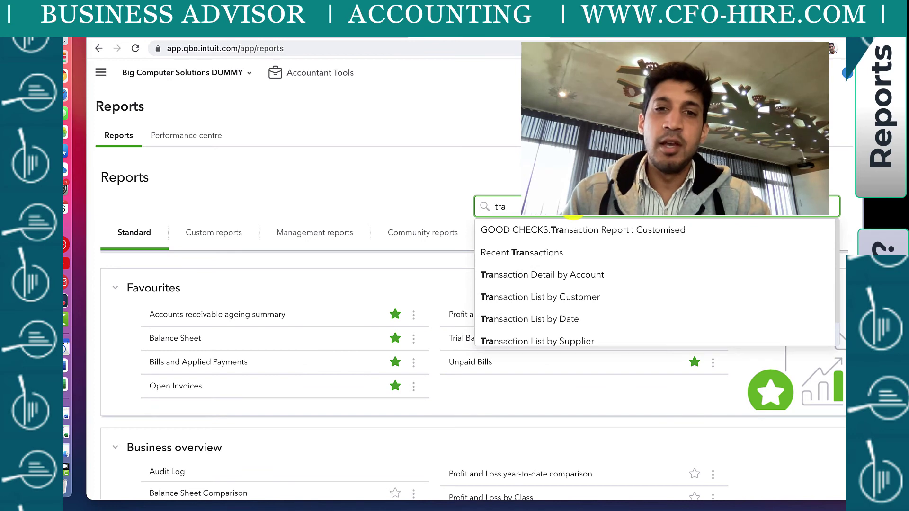
{"action": "type", "text": "n"}
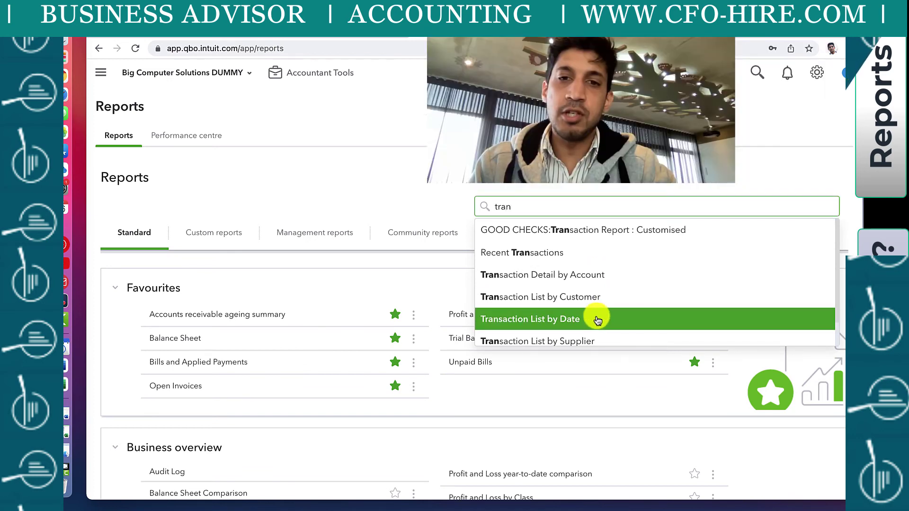
{"action": "scroll", "coordinate": [605, 303], "scroll_direction": "down", "scroll_amount": 1}
{"action": "left_click", "coordinate": [586, 295]}
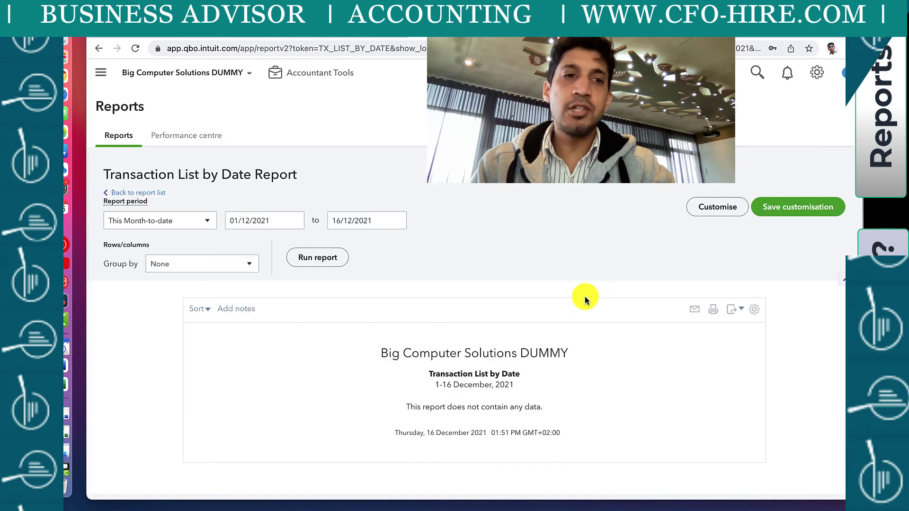
{"action": "left_click", "coordinate": [201, 221]}
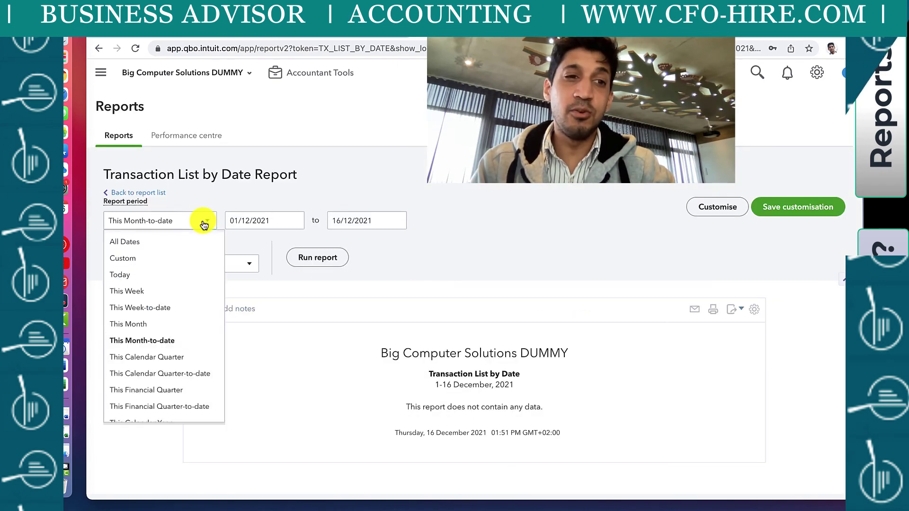
{"action": "left_click", "coordinate": [125, 241]}
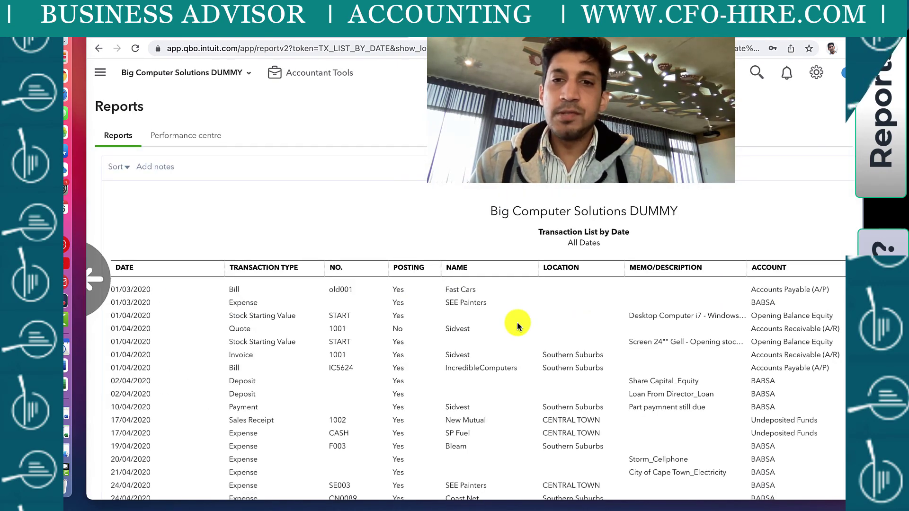
Step: Add the Create Date, Created By, Last Modified and Last Modified By columns to the Transaction List by Date report
{"action": "scroll", "coordinate": [518, 326], "scroll_direction": "right", "scroll_amount": 5}
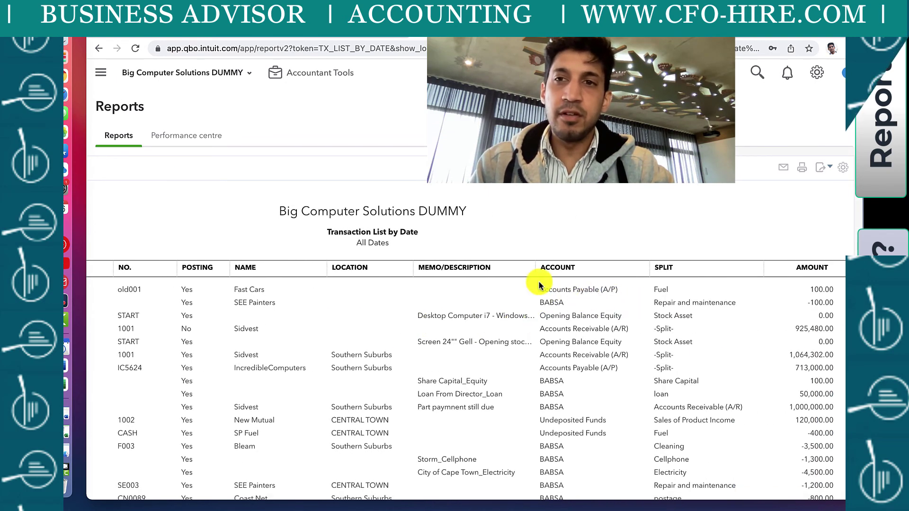
{"action": "left_click", "coordinate": [843, 167]}
{"action": "left_click", "coordinate": [611, 288]}
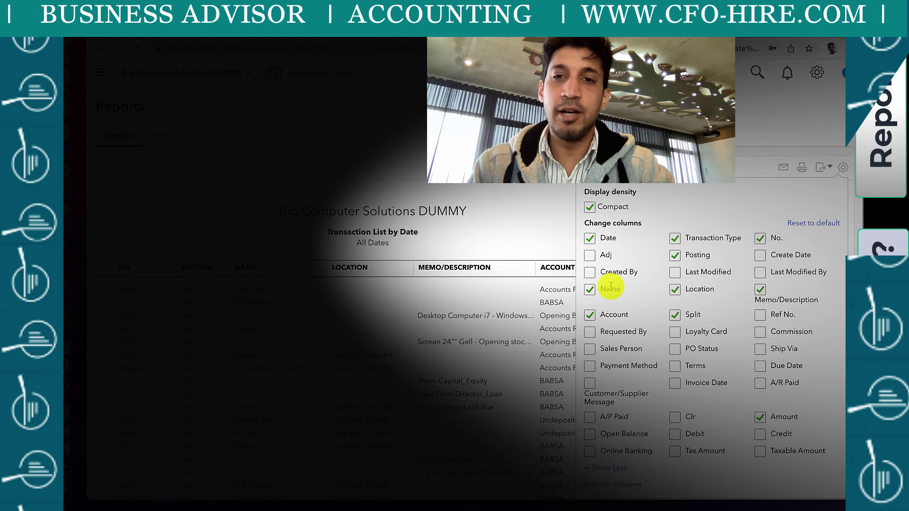
{"action": "left_click", "coordinate": [590, 273]}
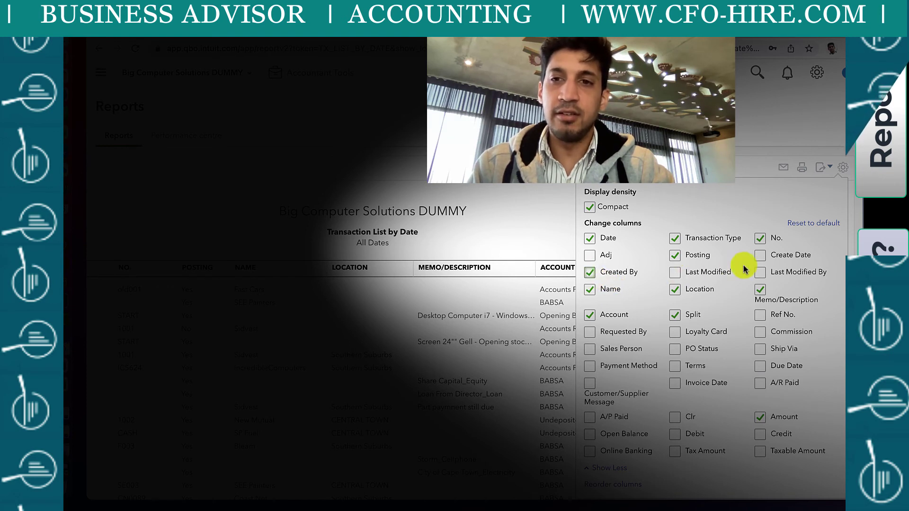
{"action": "left_click", "coordinate": [766, 256]}
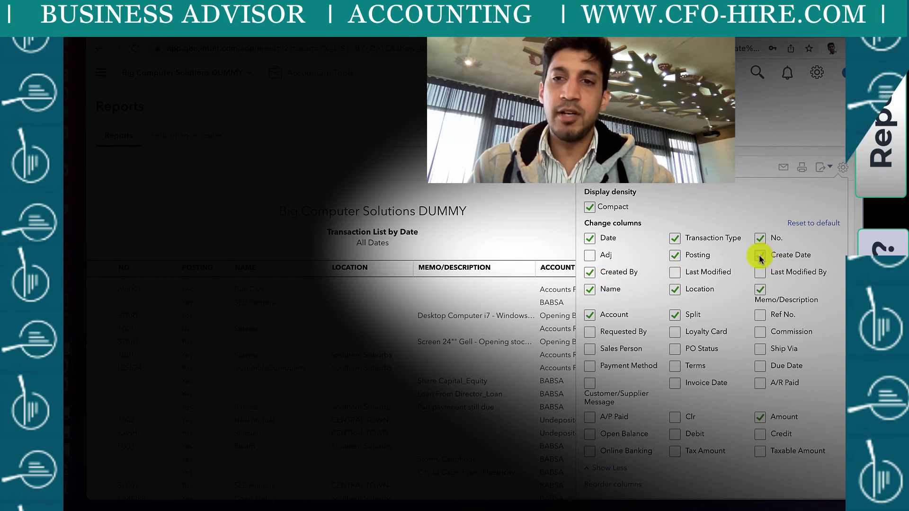
{"action": "left_click", "coordinate": [675, 273]}
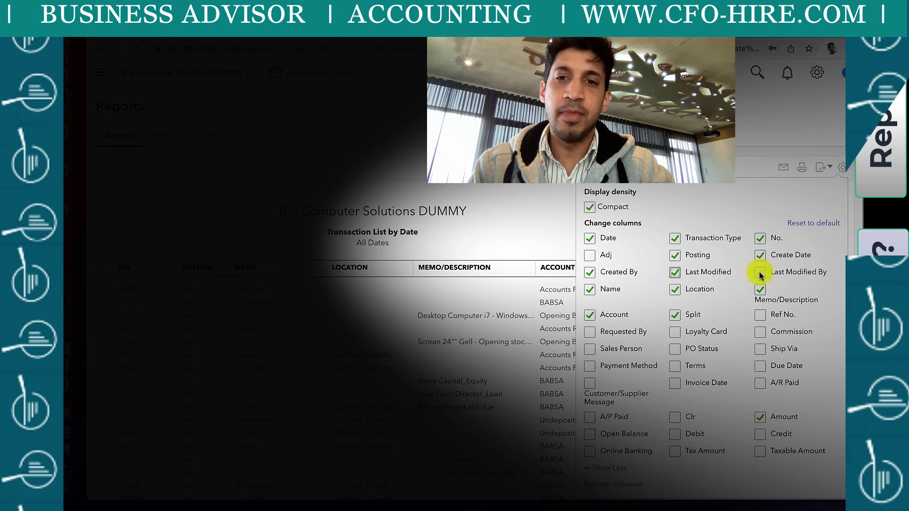
{"action": "left_click", "coordinate": [760, 273]}
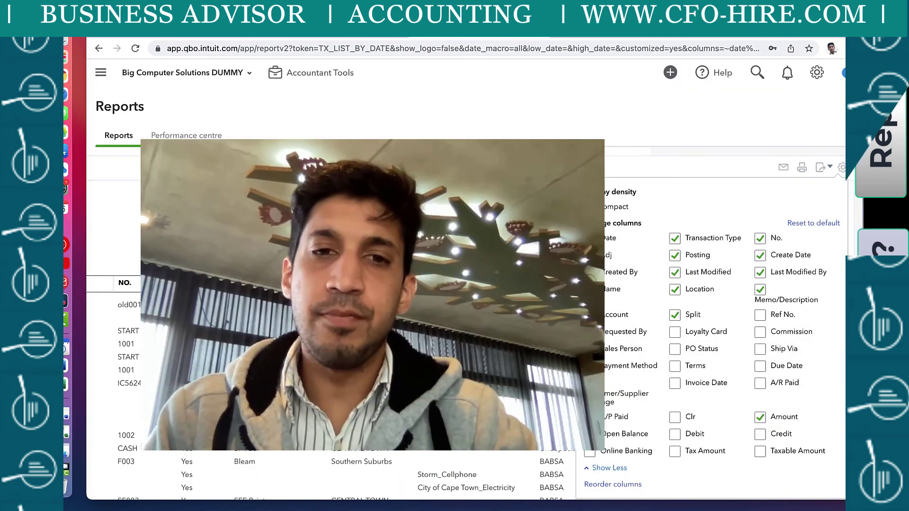
{"action": "left_click", "coordinate": [568, 331]}
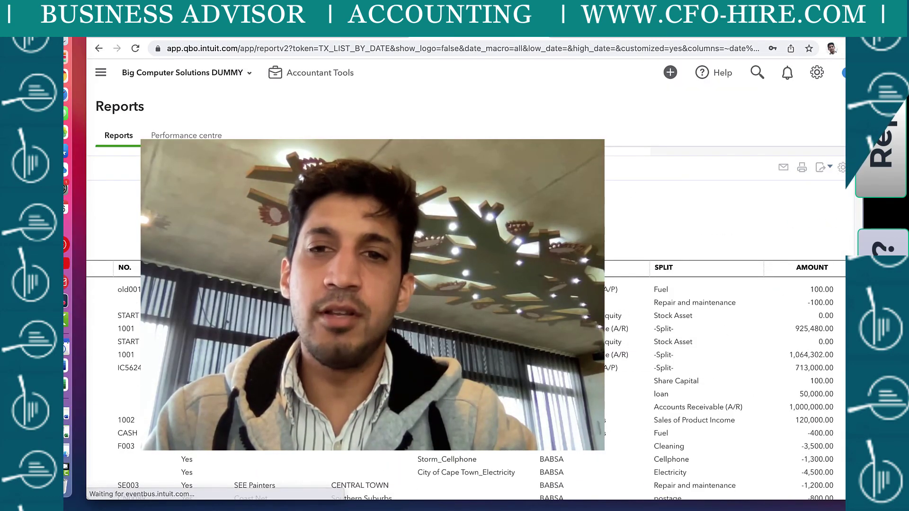
Step: Examine when and by whom the listed transactions were created and last modified, compared with their transaction dates
{"action": "scroll", "coordinate": [620, 335], "scroll_direction": "up", "scroll_amount": 5}
{"action": "scroll", "coordinate": [620, 336], "scroll_direction": "right", "scroll_amount": 5}
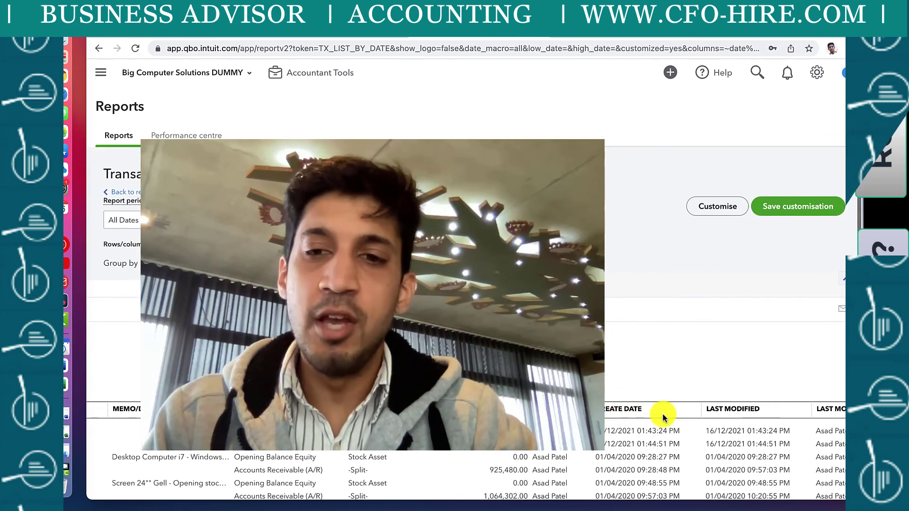
{"action": "scroll", "coordinate": [672, 415], "scroll_direction": "right", "scroll_amount": 3}
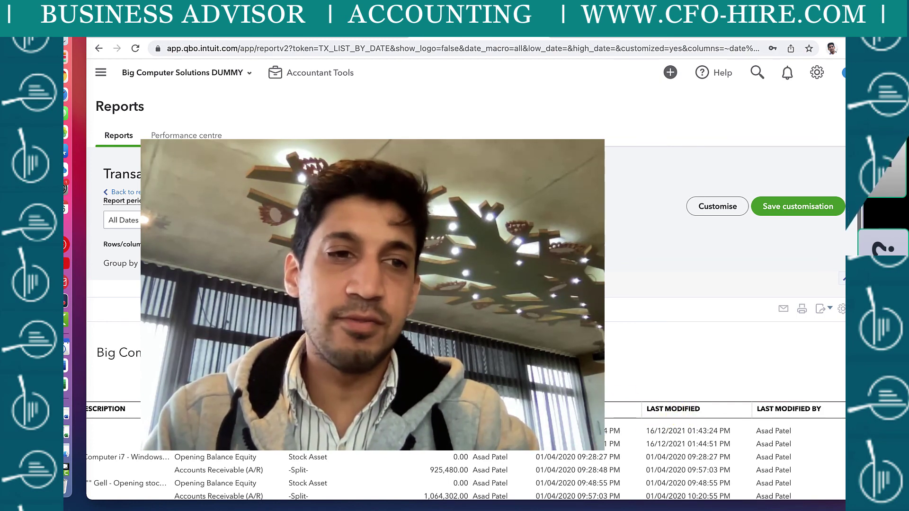
{"action": "scroll", "coordinate": [474, 455], "scroll_direction": "left", "scroll_amount": 15}
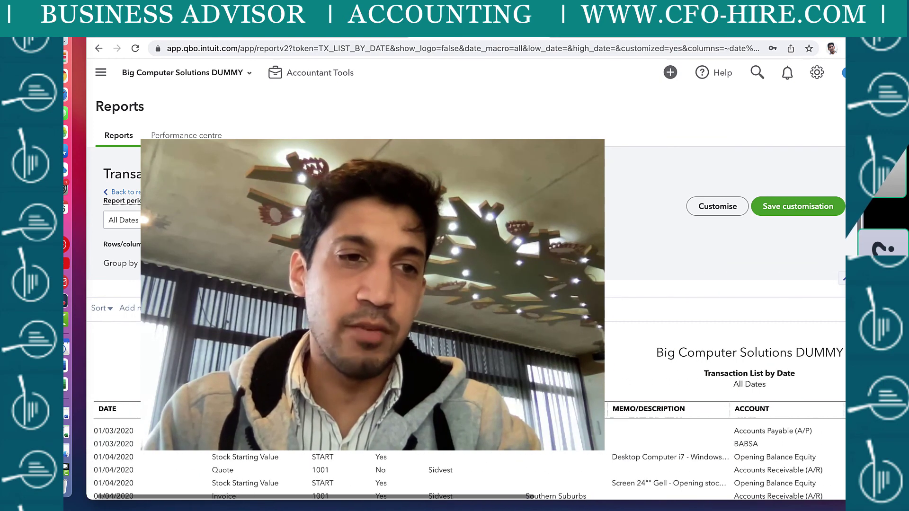
Step: Review the fields available for sorting the Transaction List by Date report, and return to the full list of reports
{"action": "left_click", "coordinate": [127, 309]}
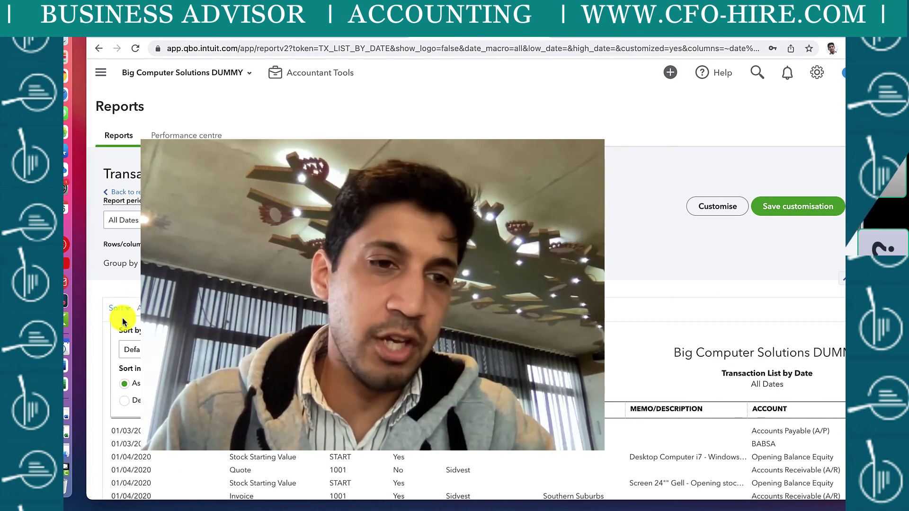
{"action": "left_click", "coordinate": [130, 350]}
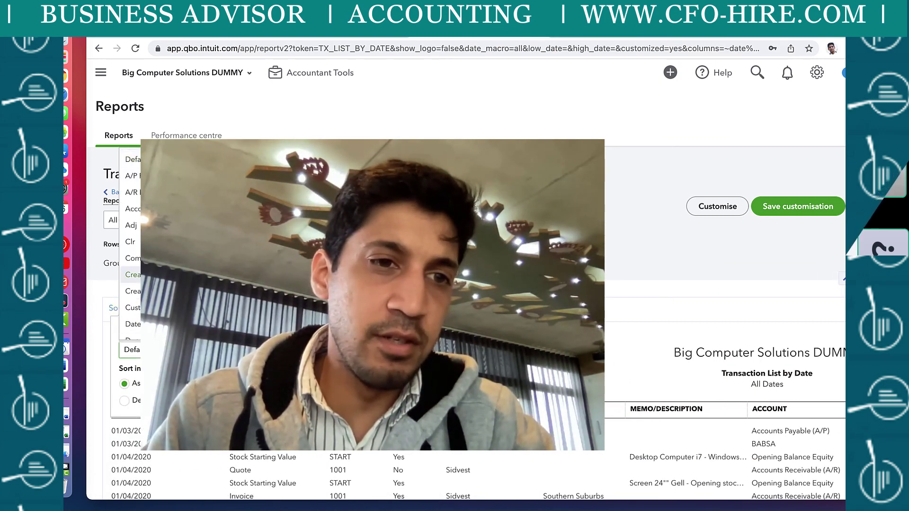
{"action": "scroll", "coordinate": [130, 265], "scroll_direction": "down", "scroll_amount": 8}
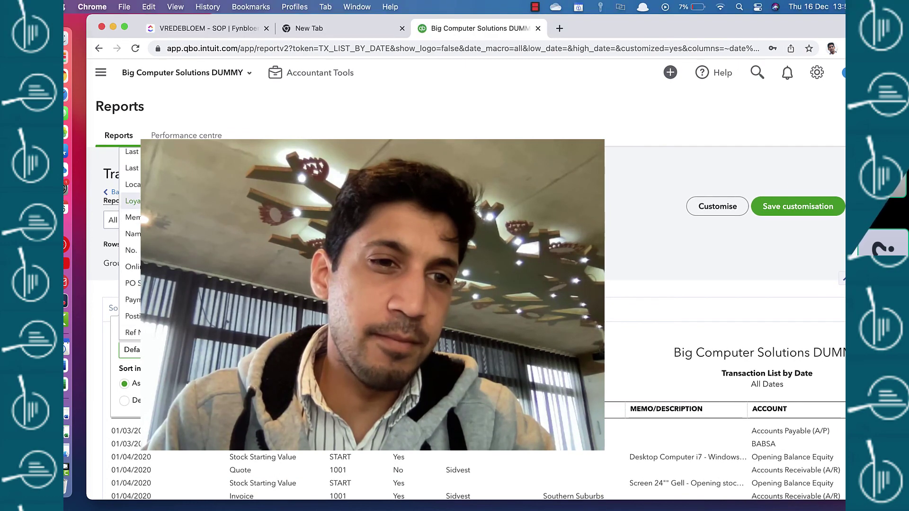
{"action": "scroll", "coordinate": [130, 246], "scroll_direction": "down", "scroll_amount": 4}
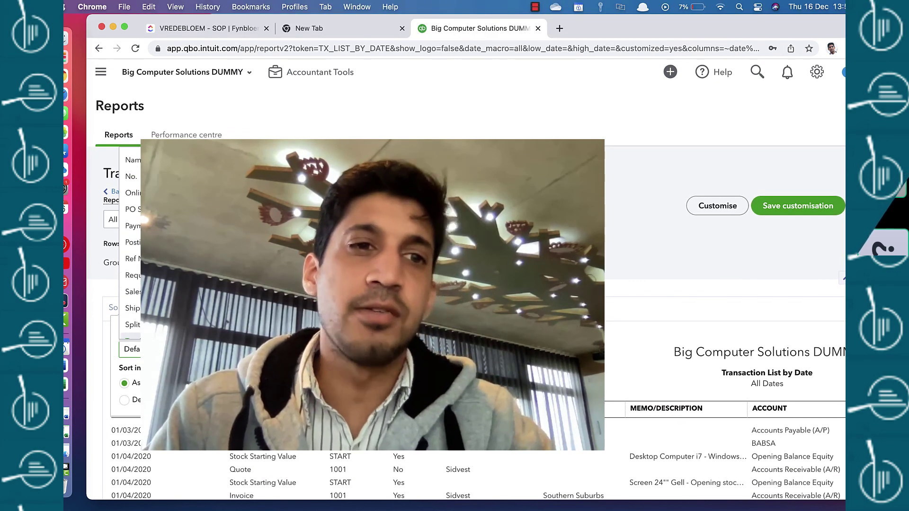
{"action": "scroll", "coordinate": [137, 332], "scroll_direction": "up", "scroll_amount": 12}
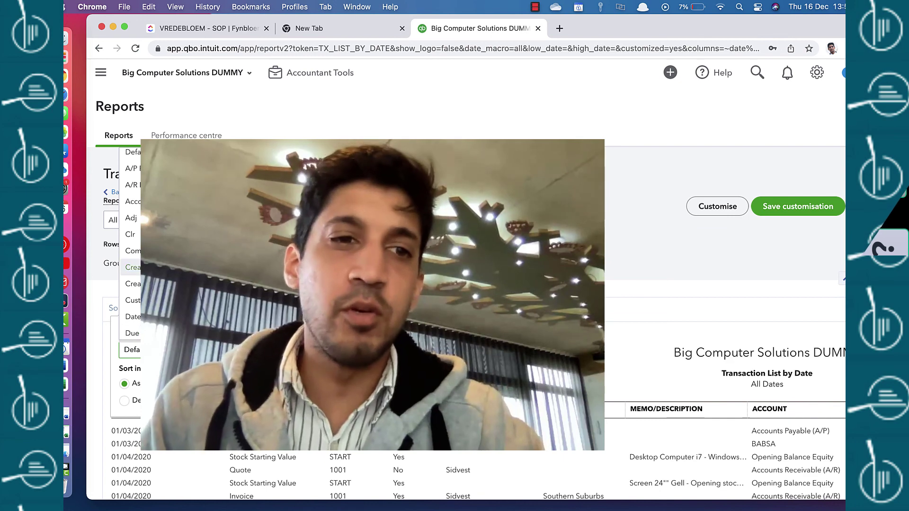
{"action": "key", "text": "Escape"}
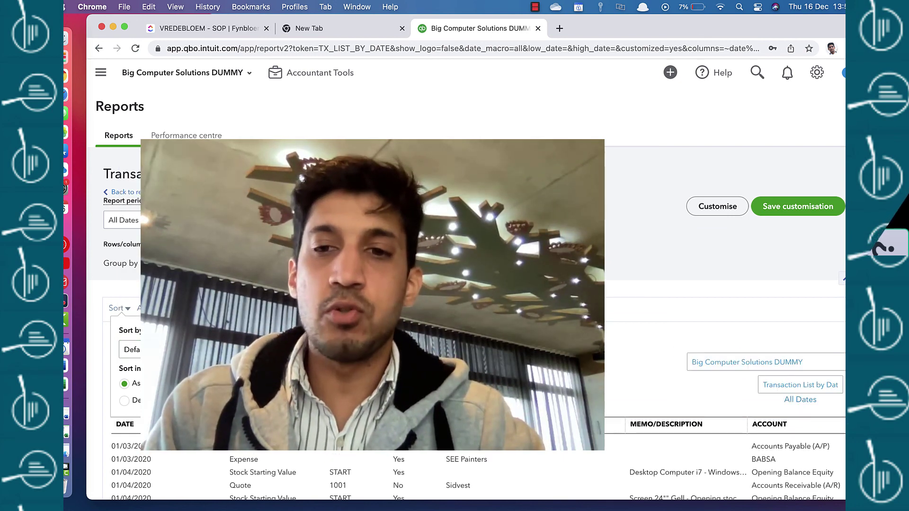
{"action": "scroll", "coordinate": [611, 438], "scroll_direction": "left", "scroll_amount": 5}
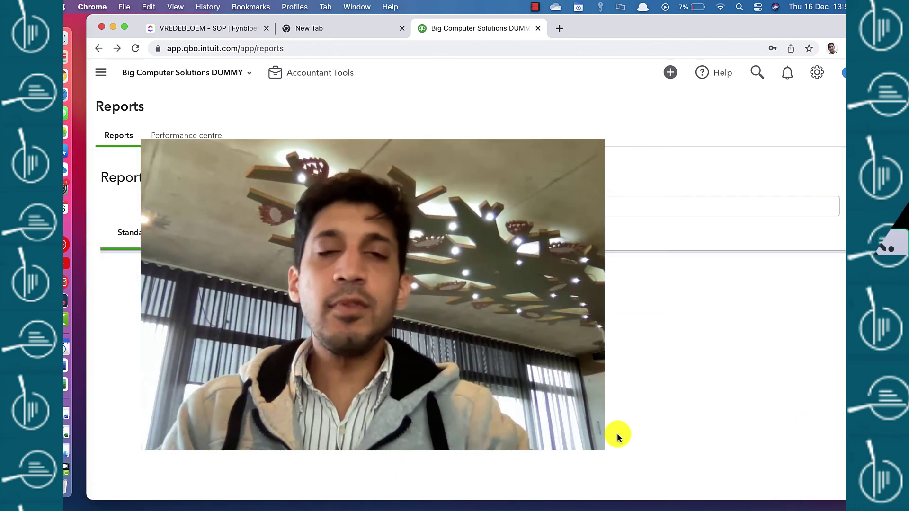